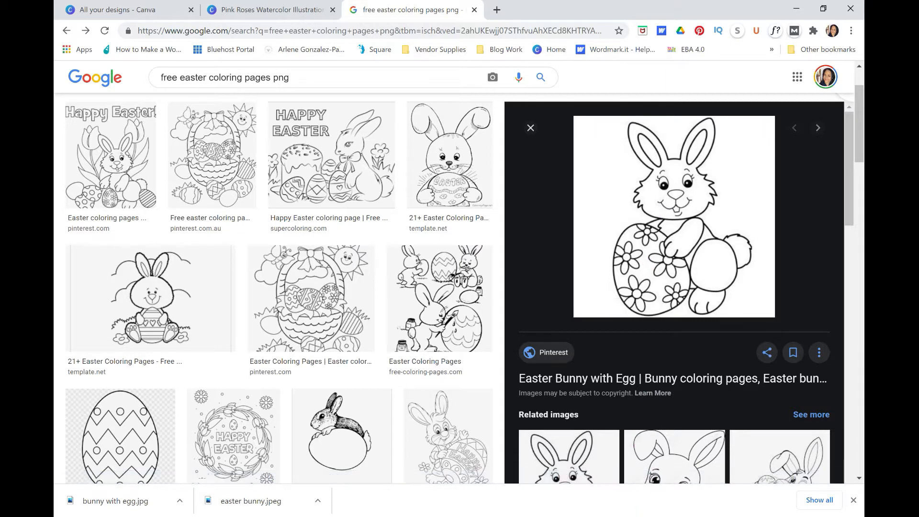
# Switch to Cricut Design Space and start an image upload by browsing for a file.
pyautogui.moveTo(615, 516)
pyautogui.click(614, 476)
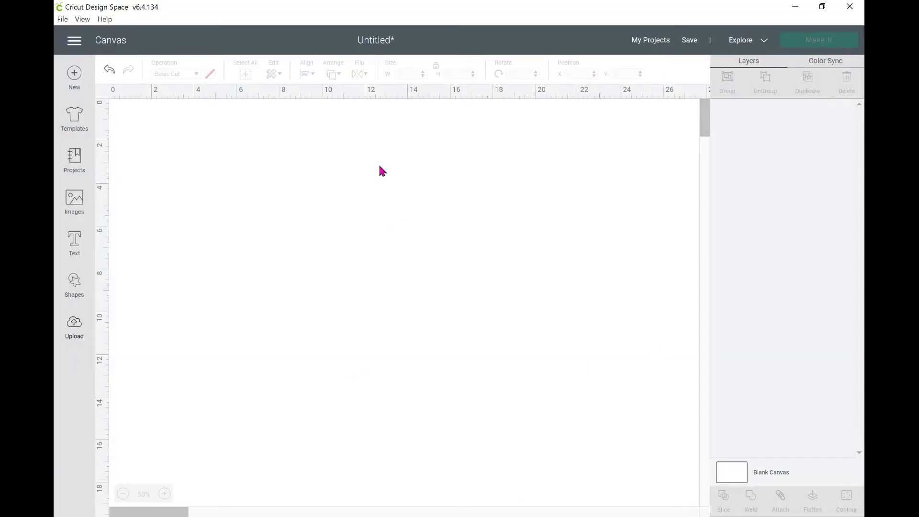
pyautogui.click(72, 341)
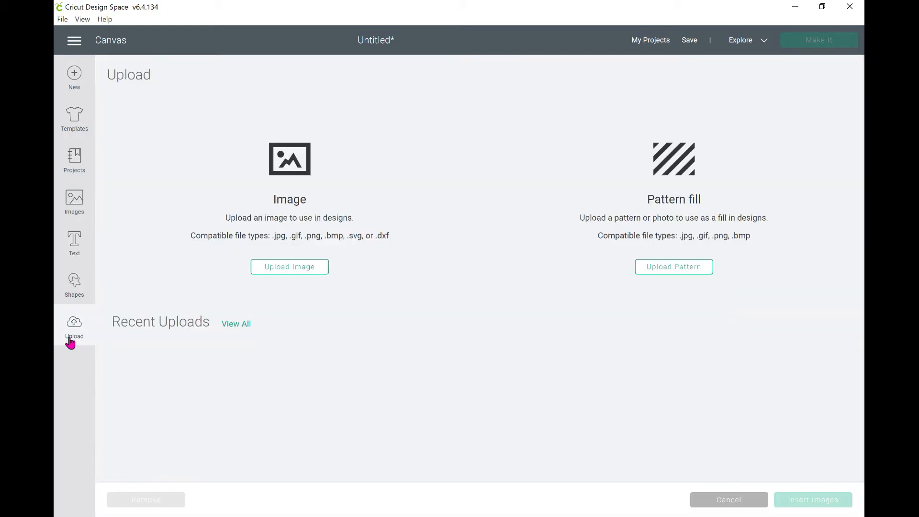
pyautogui.click(291, 268)
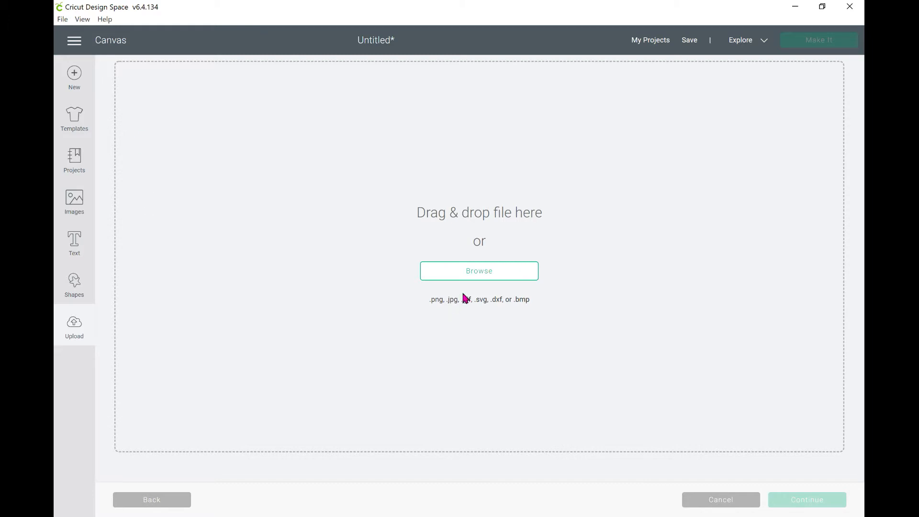
pyautogui.click(480, 274)
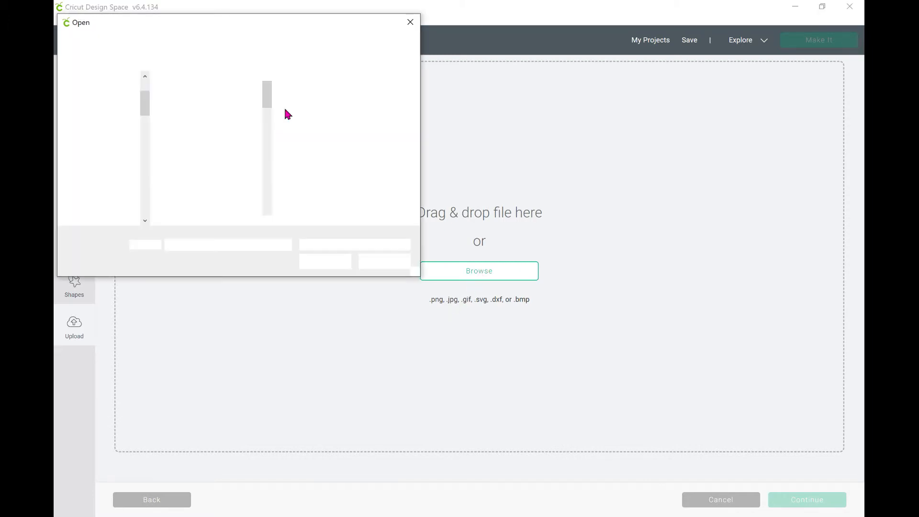
# Load the "bunny with egg" image and set its image type to Complex.
pyautogui.scroll(2, 146, 87)
pyautogui.click(137, 101)
pyautogui.doubleClick(198, 97)
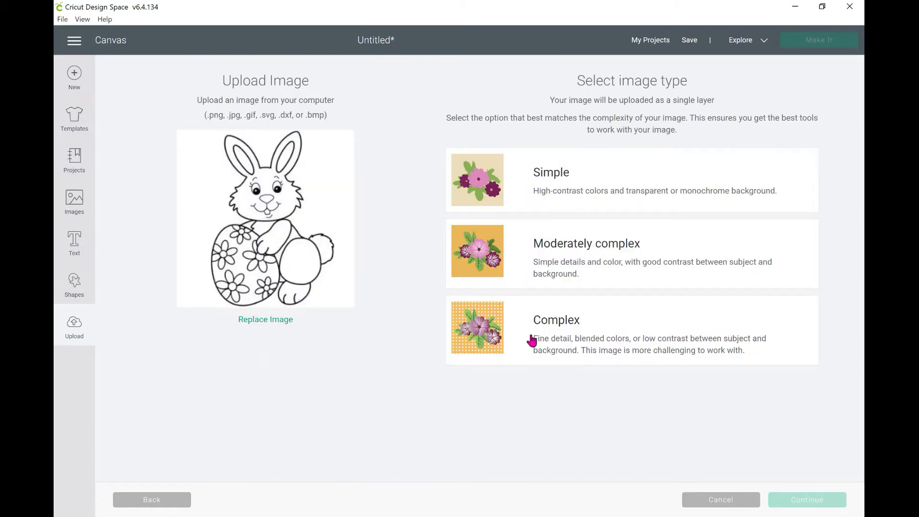
pyautogui.click(548, 338)
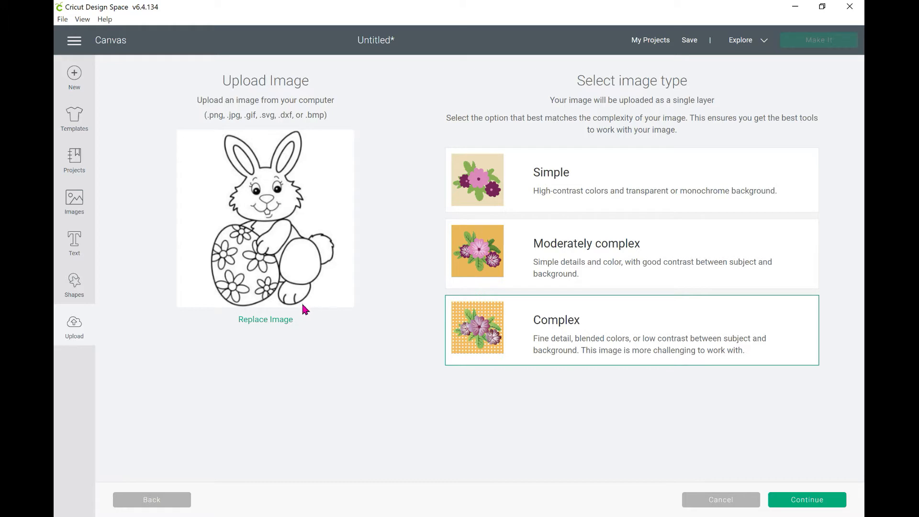
pyautogui.click(816, 501)
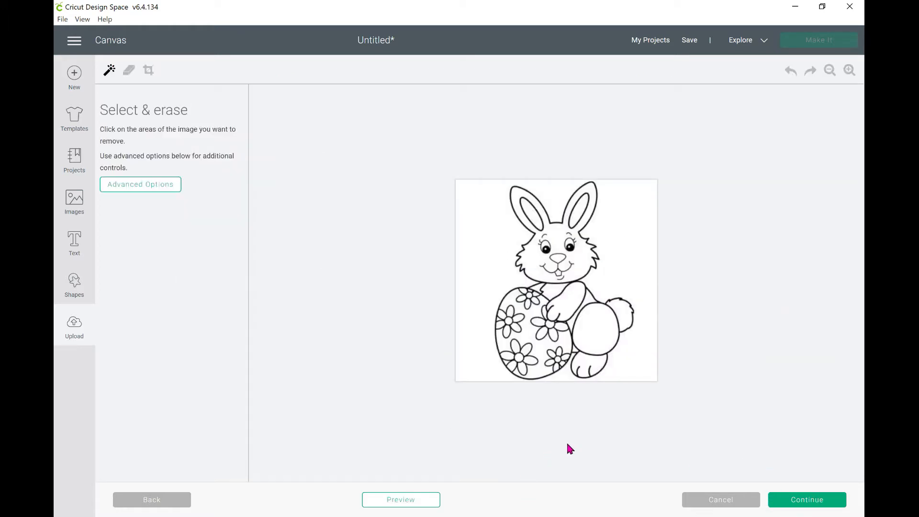
# Erase the white fill of the bunny's face and ears, and bring up the upload type previews.
pyautogui.click(136, 186)
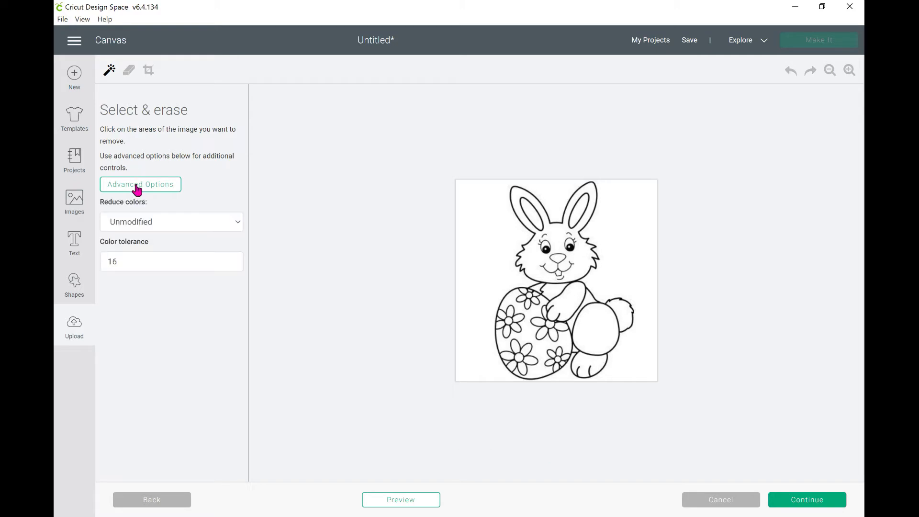
pyautogui.doubleClick(127, 264)
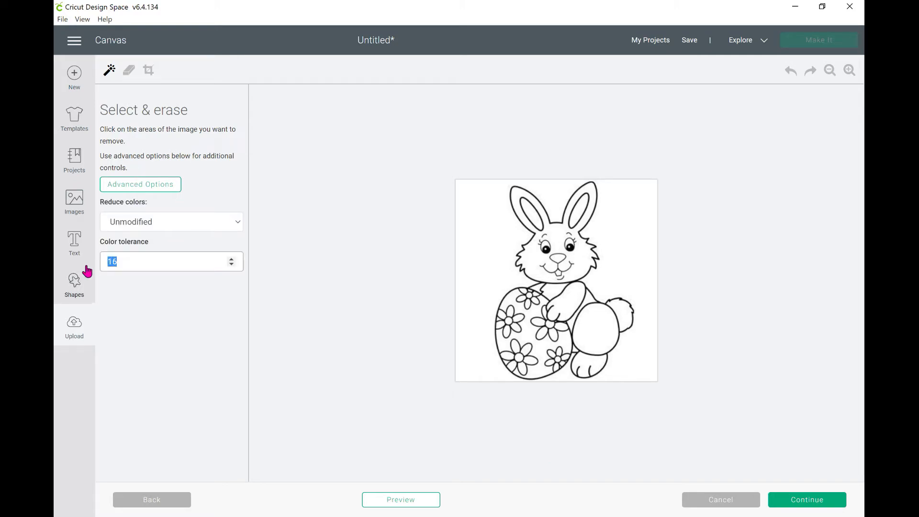
pyautogui.click(257, 301)
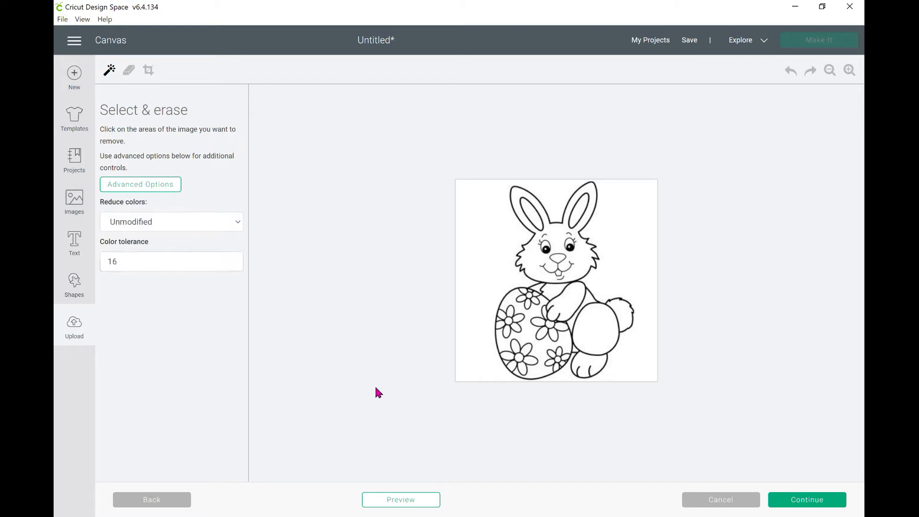
pyautogui.click(850, 71)
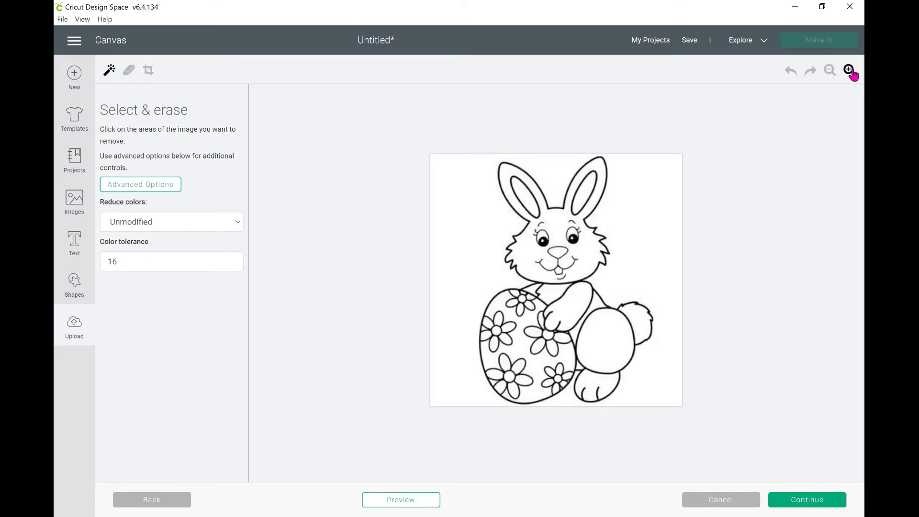
pyautogui.click(849, 71)
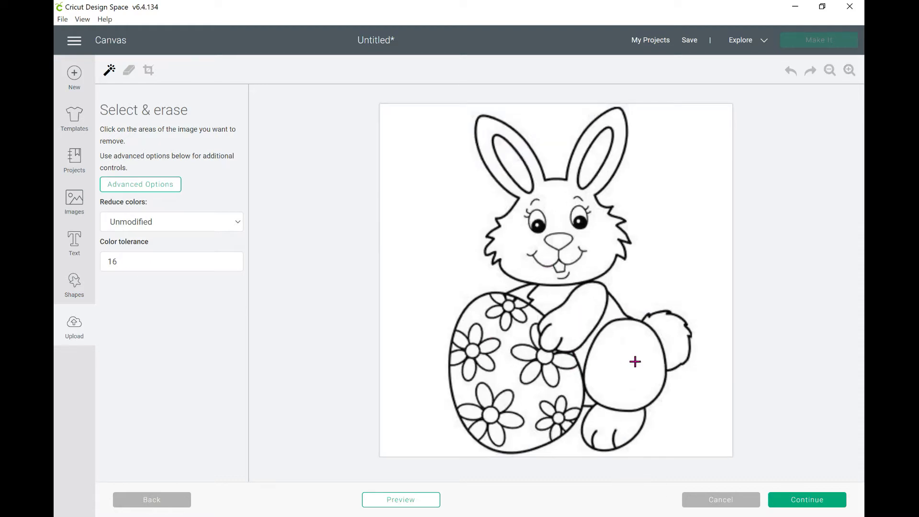
pyautogui.click(517, 268)
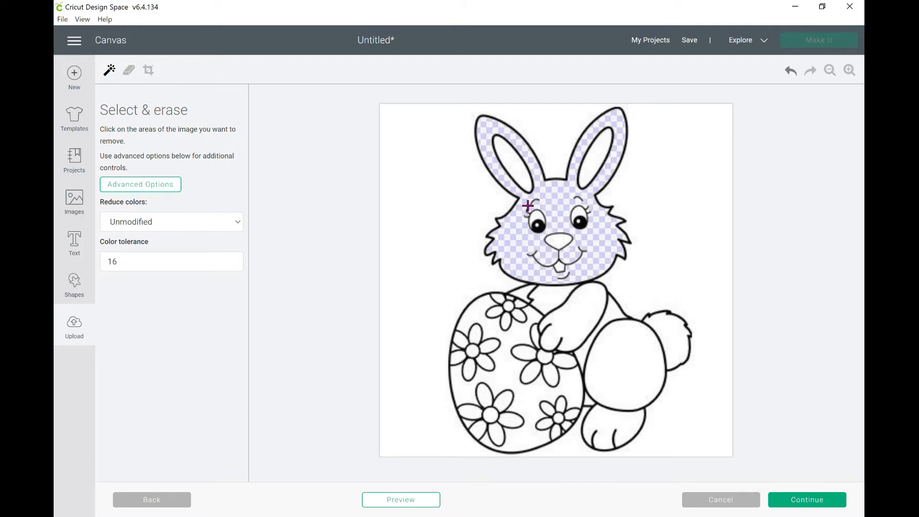
pyautogui.click(588, 165)
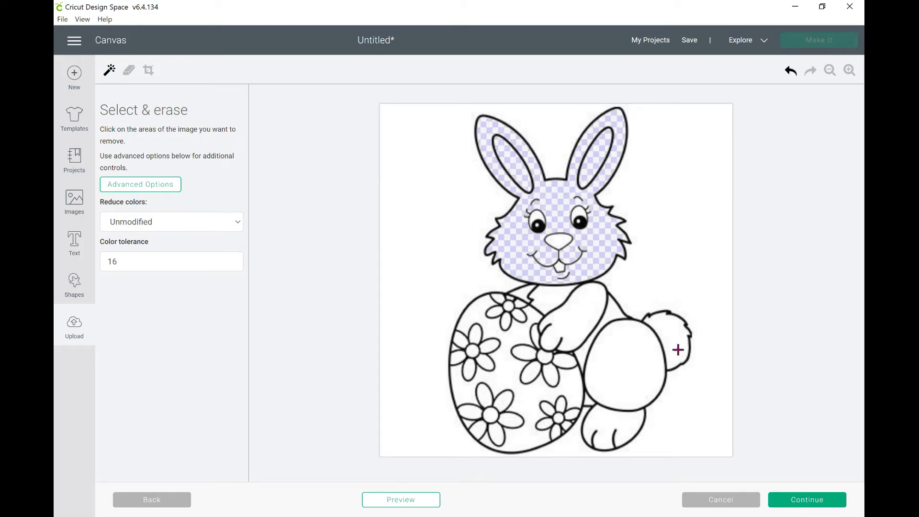
pyautogui.click(785, 502)
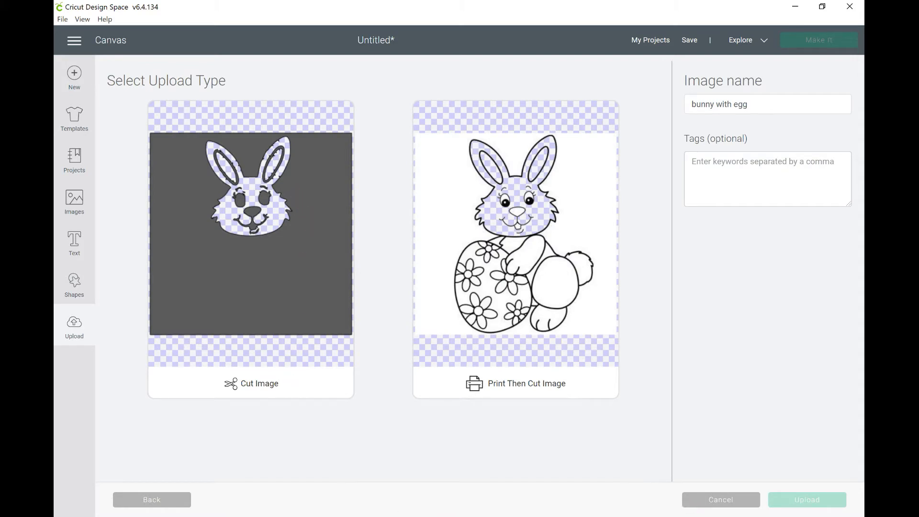
# Return to Select & erase, remove the white background around the bunny, and check the Cut Image preview again.
pyautogui.click(179, 501)
pyautogui.click(152, 502)
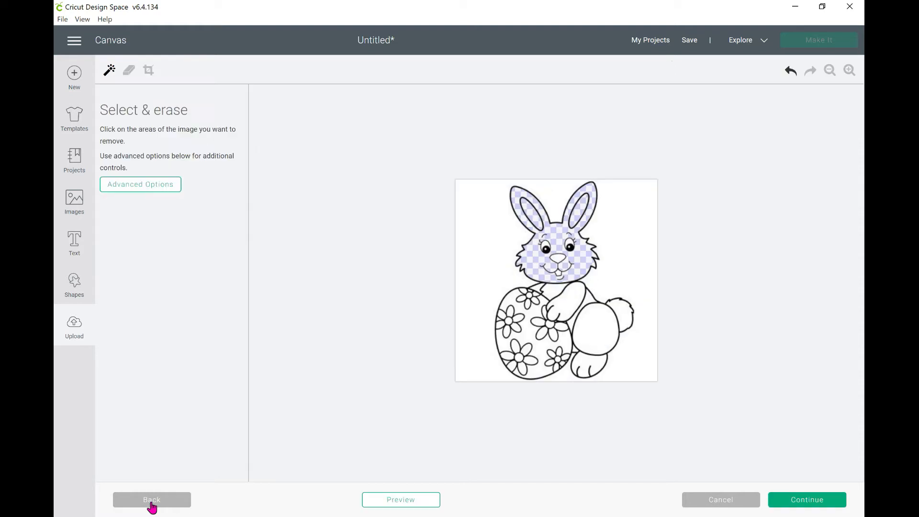
pyautogui.click(470, 237)
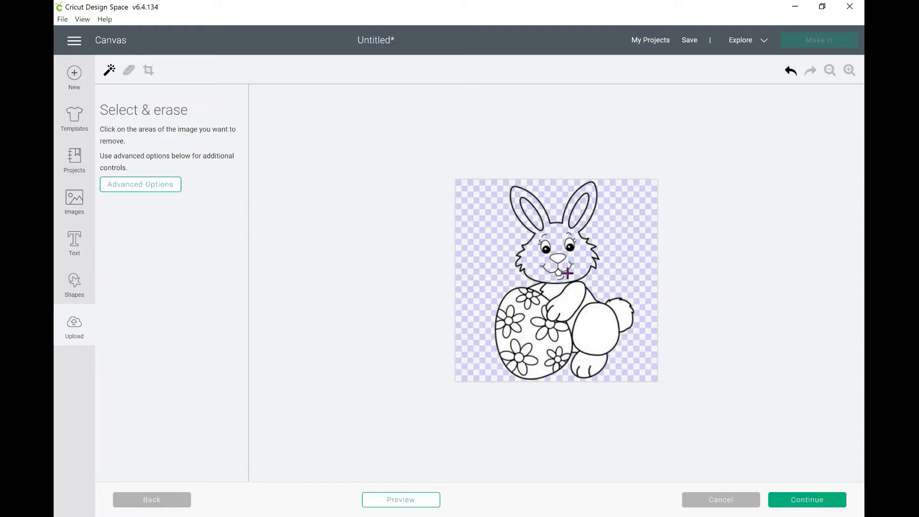
pyautogui.click(806, 500)
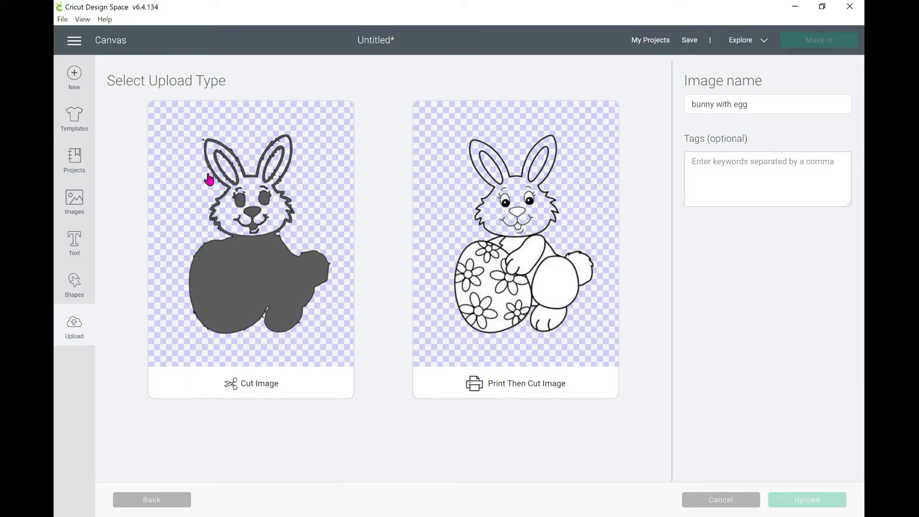
# Go back to the image type choice to discard the erasures and reopen the image as Complex.
pyautogui.click(152, 499)
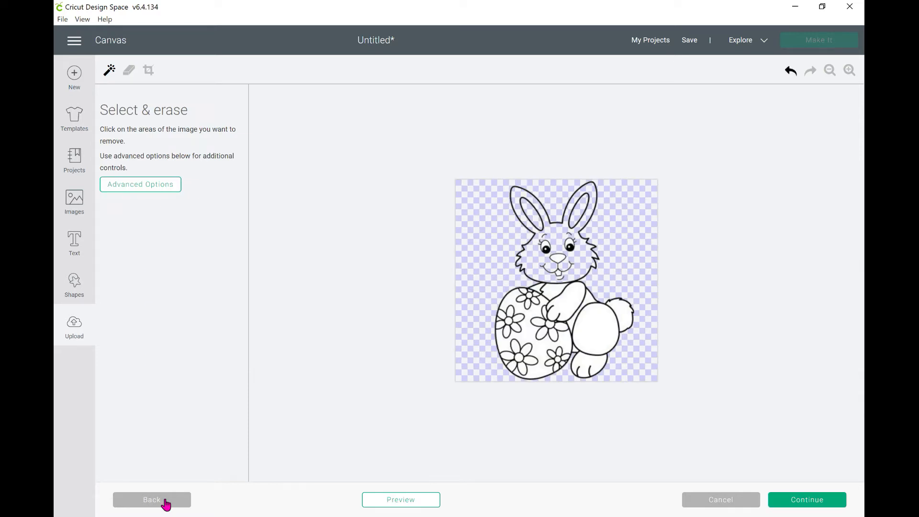
pyautogui.click(165, 500)
pyautogui.click(601, 324)
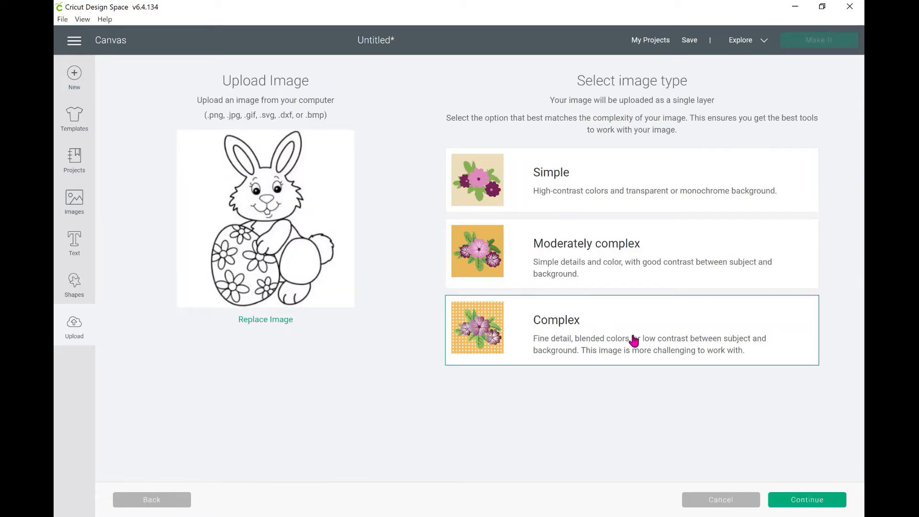
pyautogui.click(799, 499)
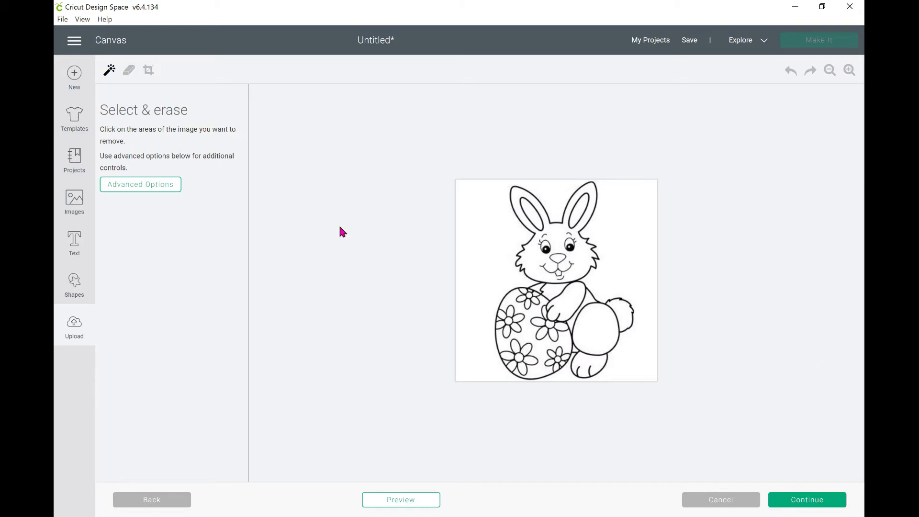
# Set the Select & erase color tolerance to 150.
pyautogui.click(155, 197)
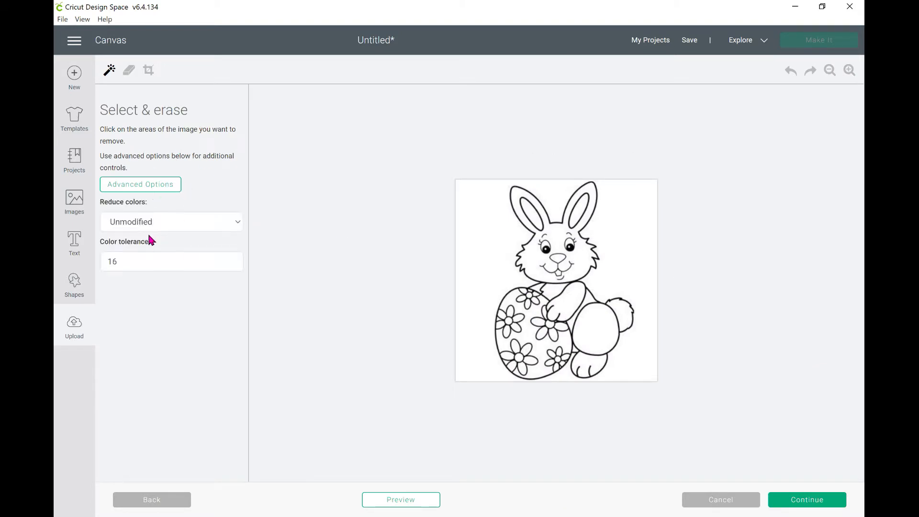
pyautogui.moveTo(120, 262); pyautogui.dragTo(104, 263)
pyautogui.write('25')
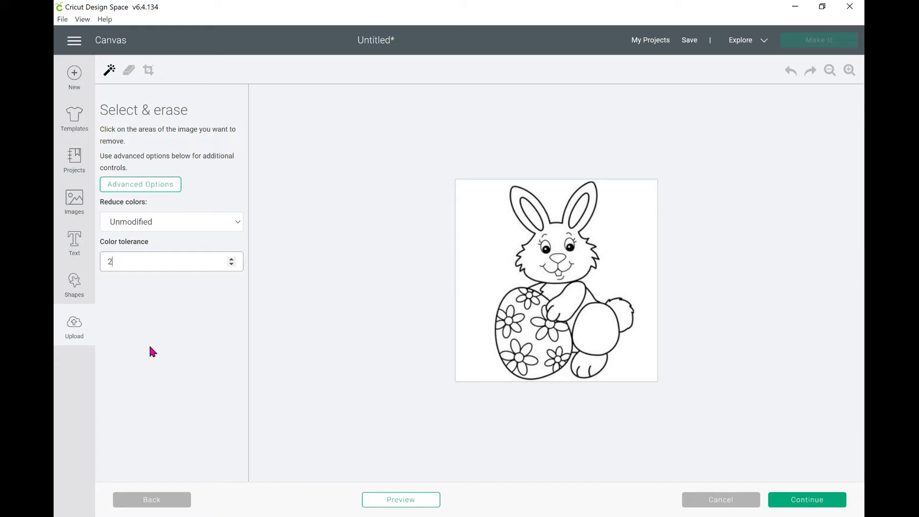
pyautogui.press('BackSpace')
pyautogui.press('BackSpace')
pyautogui.write('150')
# Erase the white background and the white fill of the bunny's face and ears.
pyautogui.click(640, 366)
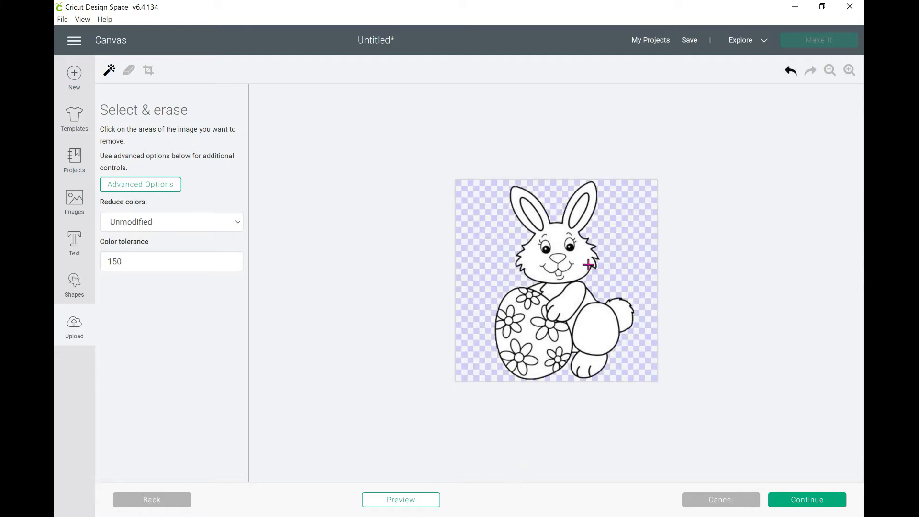
pyautogui.click(584, 251)
pyautogui.click(539, 216)
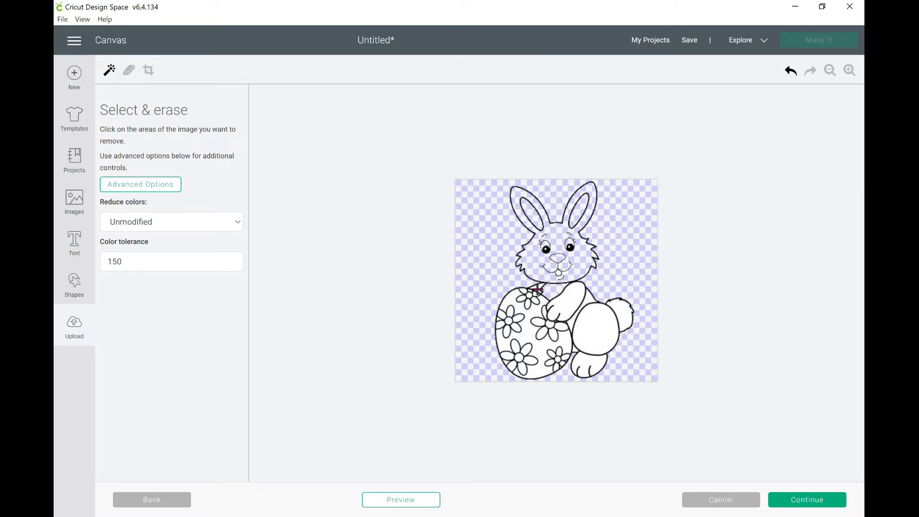
# Erase the white fill of the bunny's arm, body, tail and foot, and of the egg around its flowers.
pyautogui.click(555, 303)
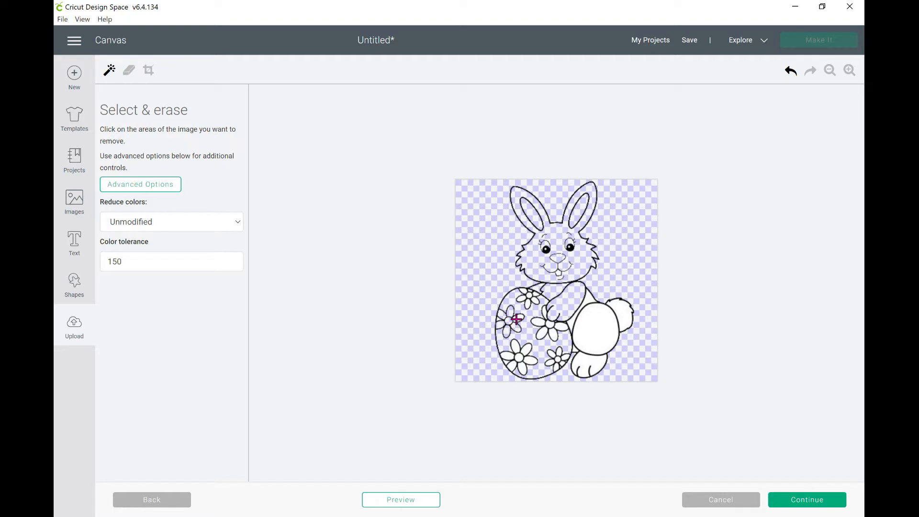
pyautogui.click(589, 316)
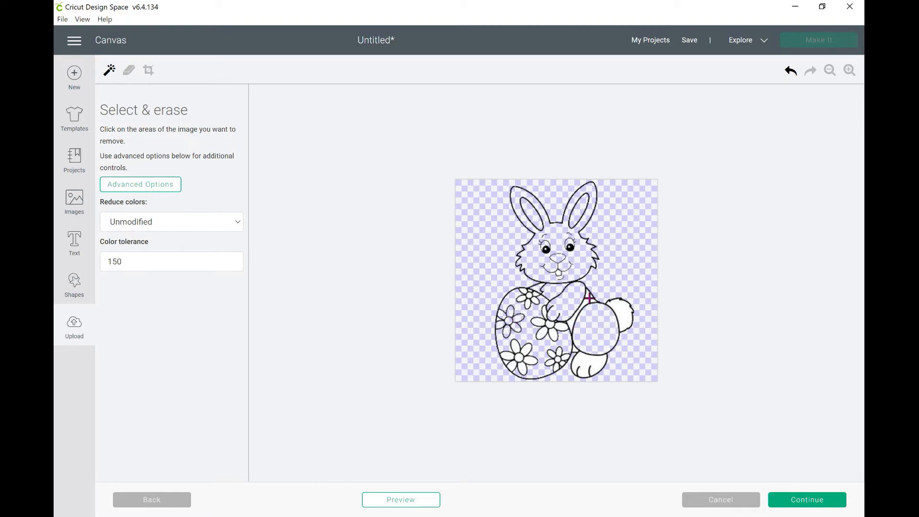
pyautogui.click(619, 309)
pyautogui.click(583, 367)
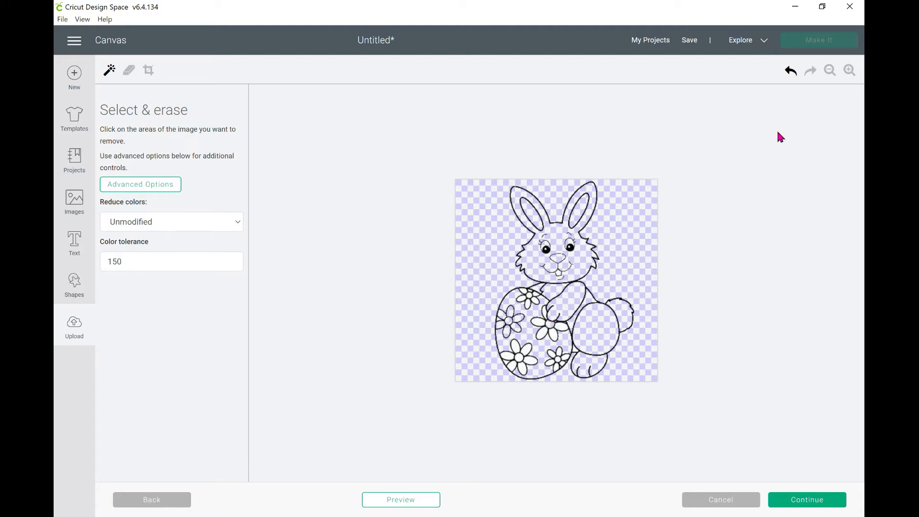
# Erase the white from the egg's upper, lower-left and central flowers.
pyautogui.click(848, 70)
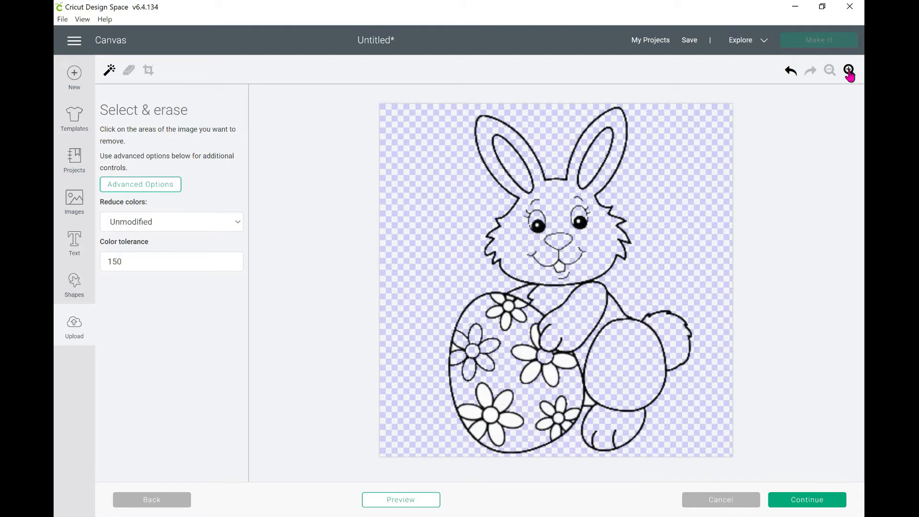
pyautogui.click(848, 70)
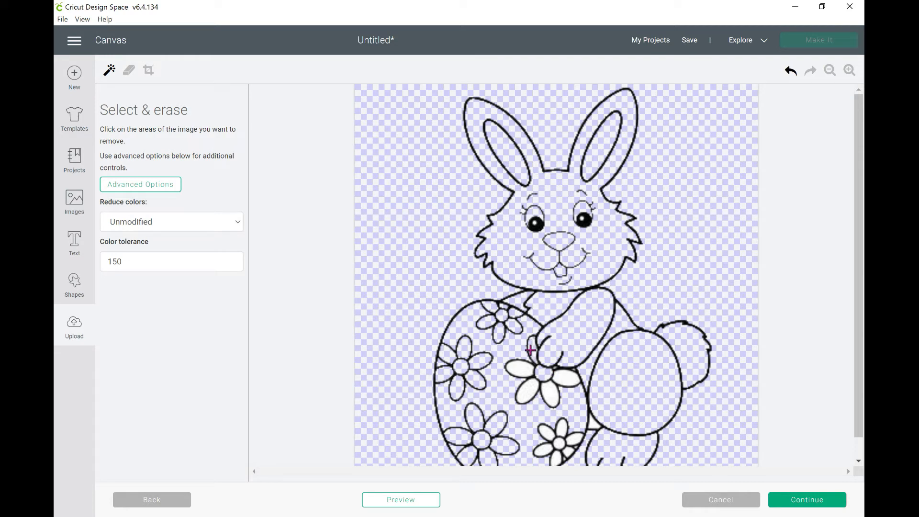
pyautogui.click(518, 368)
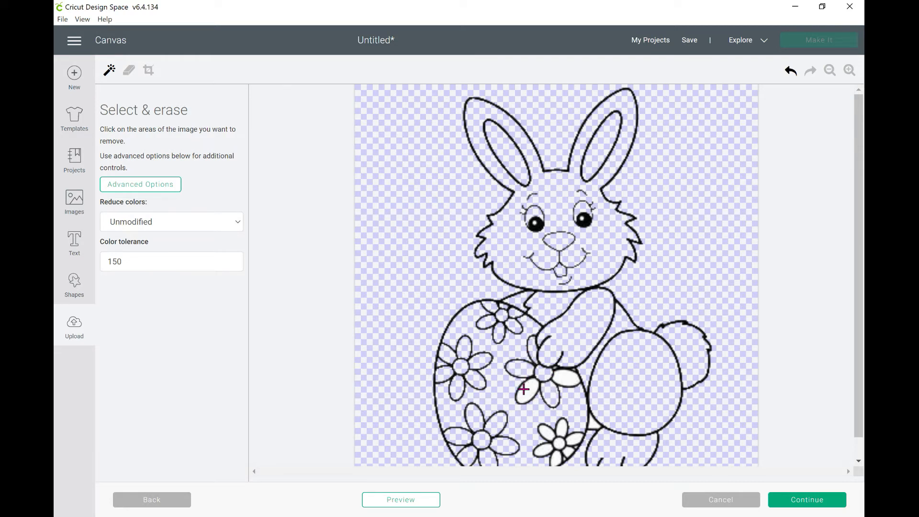
pyautogui.click(526, 389)
pyautogui.click(563, 379)
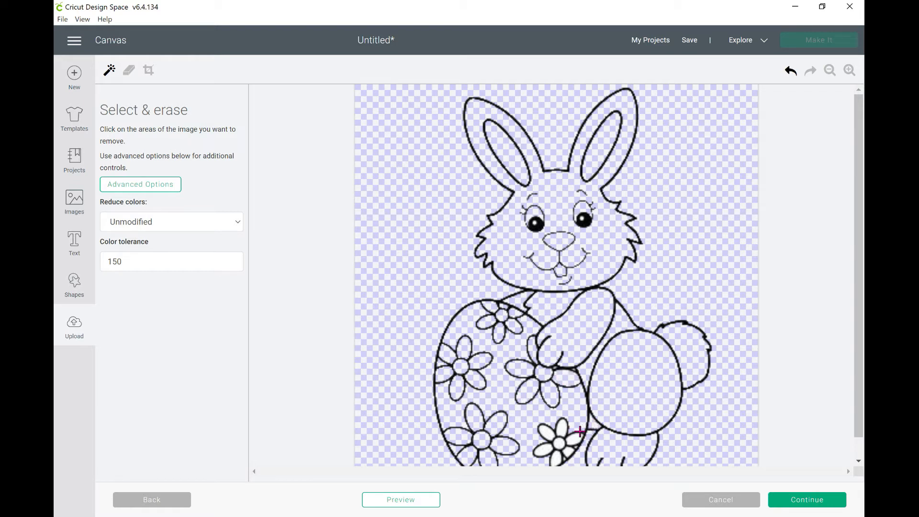
# Erase the white from the petals and centre of the egg's lower-right flower.
pyautogui.click(561, 428)
pyautogui.click(548, 429)
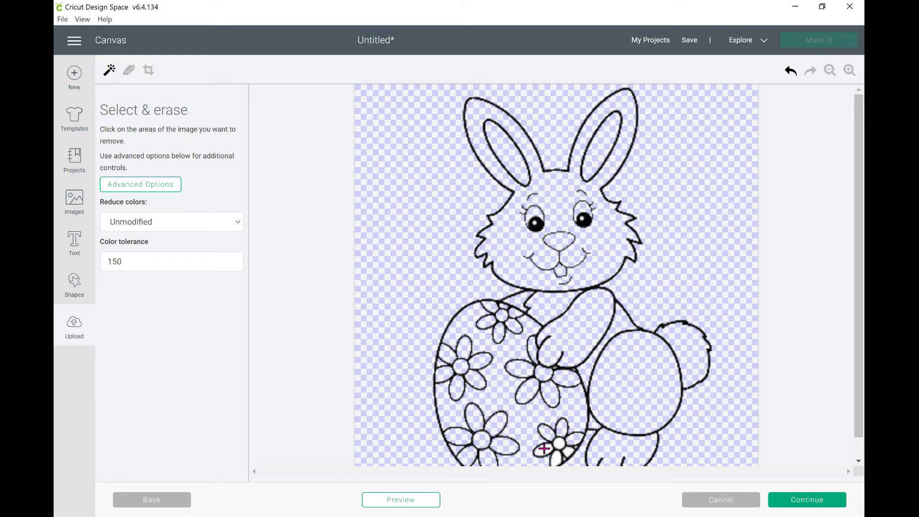
pyautogui.click(544, 450)
pyautogui.click(558, 444)
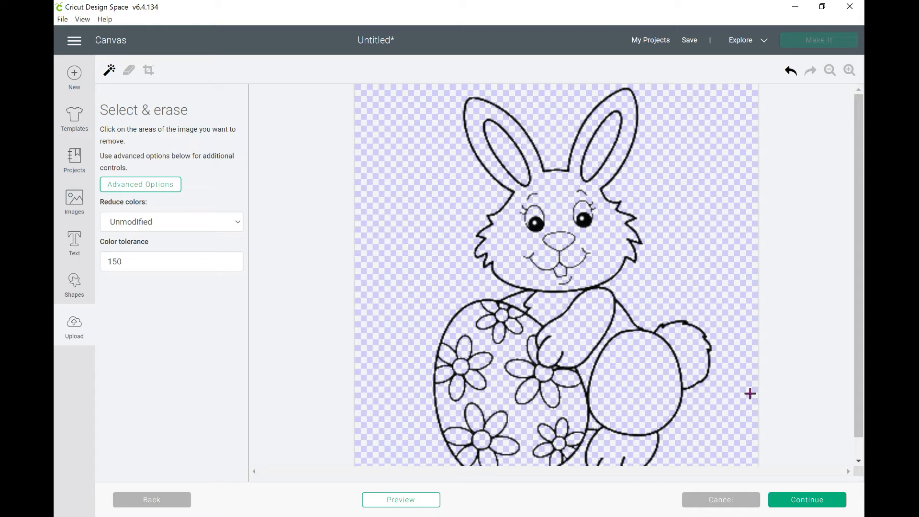
pyautogui.scroll(-1, 860, 342)
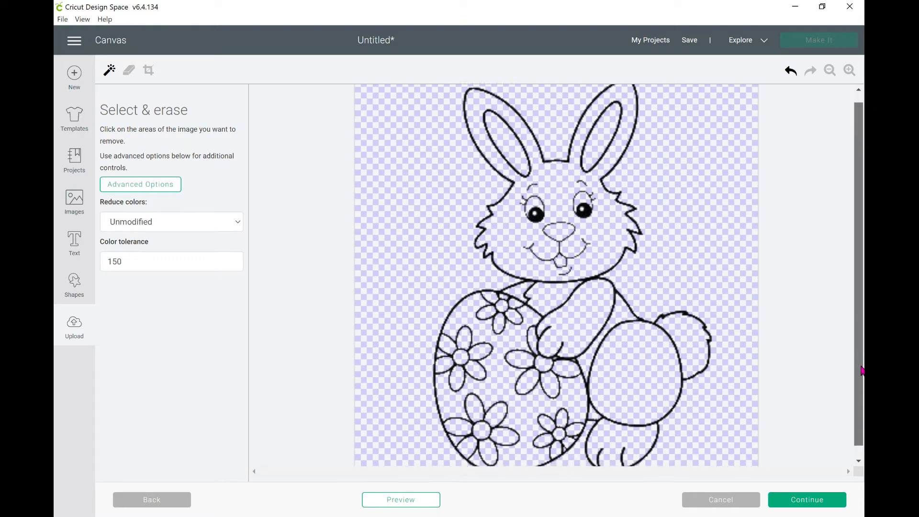
# Accept the cleaned-up bunny image, choose Cut Image as the upload type and upload it.
pyautogui.scroll(1, 861, 387)
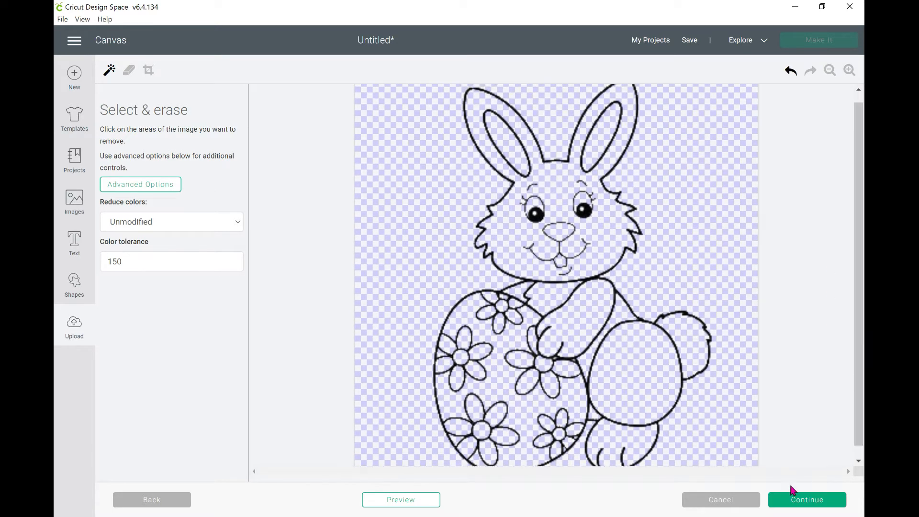
pyautogui.click(786, 503)
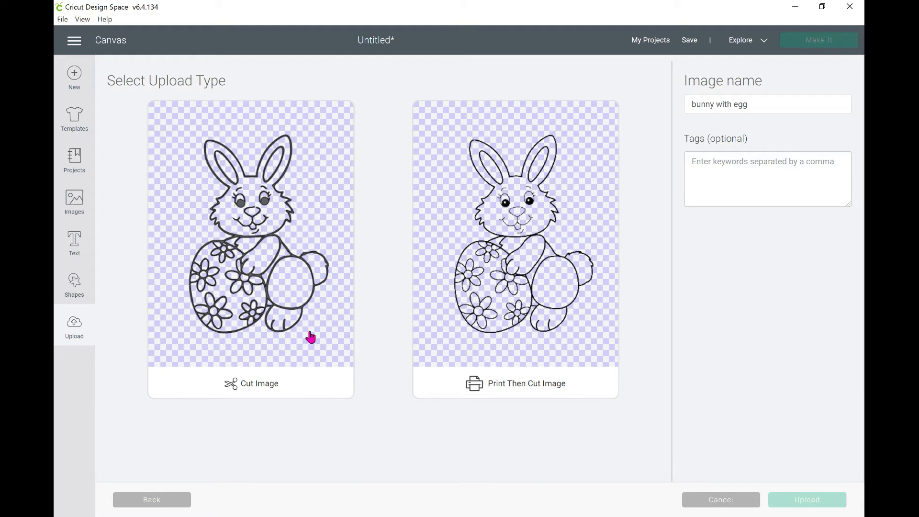
pyautogui.click(248, 361)
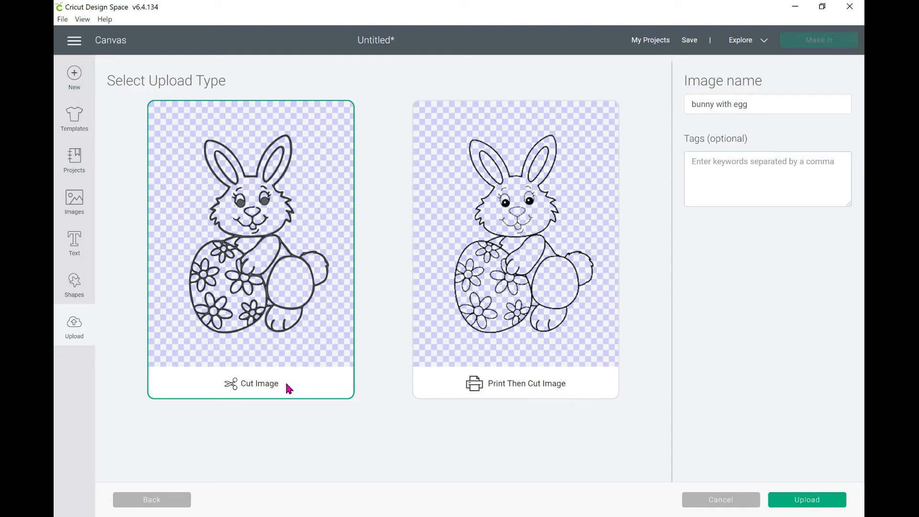
pyautogui.click(790, 500)
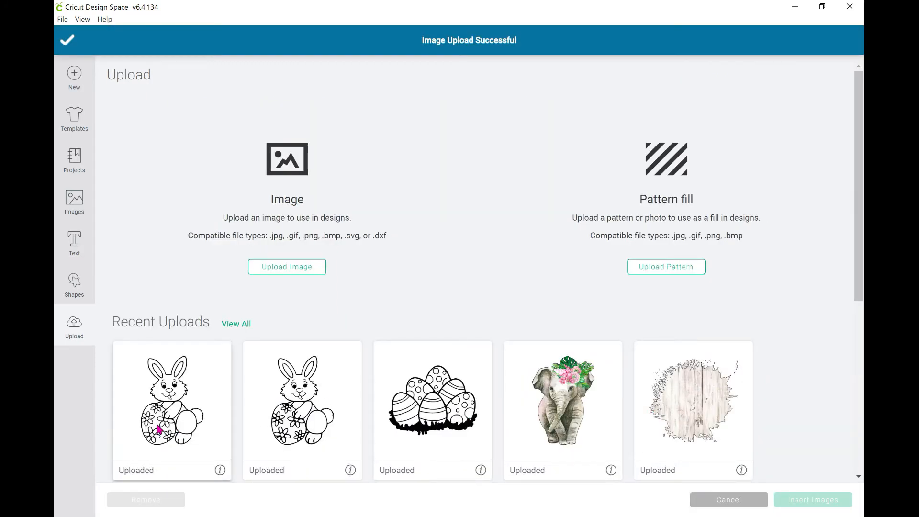
# Insert the newly uploaded bunny image onto the canvas and enlarge it to about 9.8 by 13.9 inches.
pyautogui.click(158, 429)
pyautogui.click(790, 502)
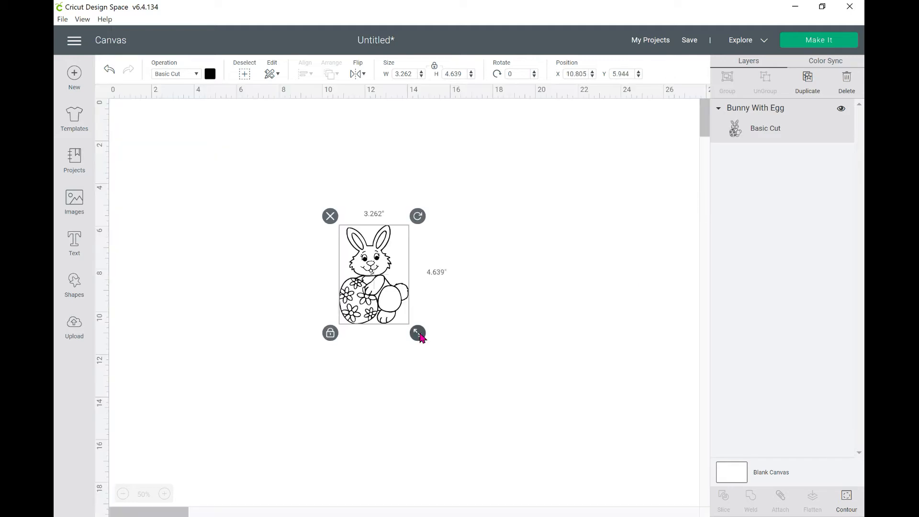
pyautogui.moveTo(418, 337); pyautogui.dragTo(436, 421)
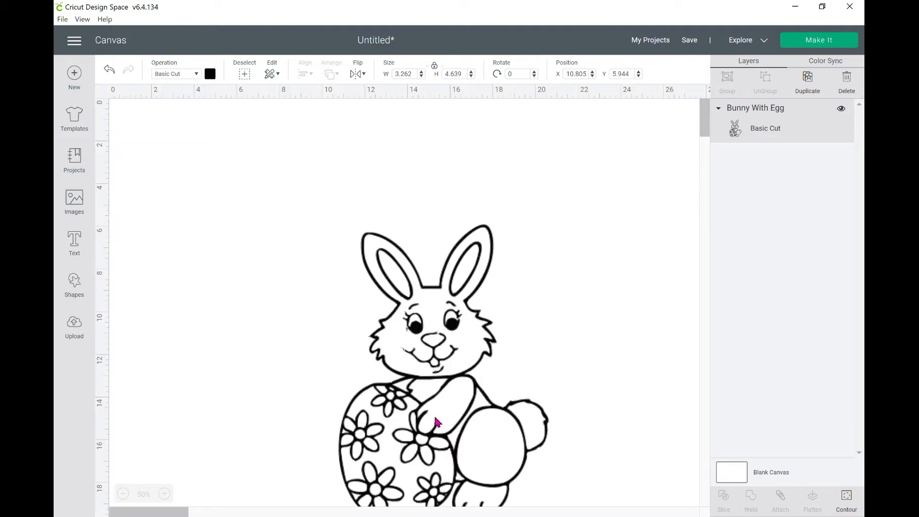
# Add a square shape, unlock its proportions and resize it to 8.5 inches wide by 11 inches high.
pyautogui.click(82, 301)
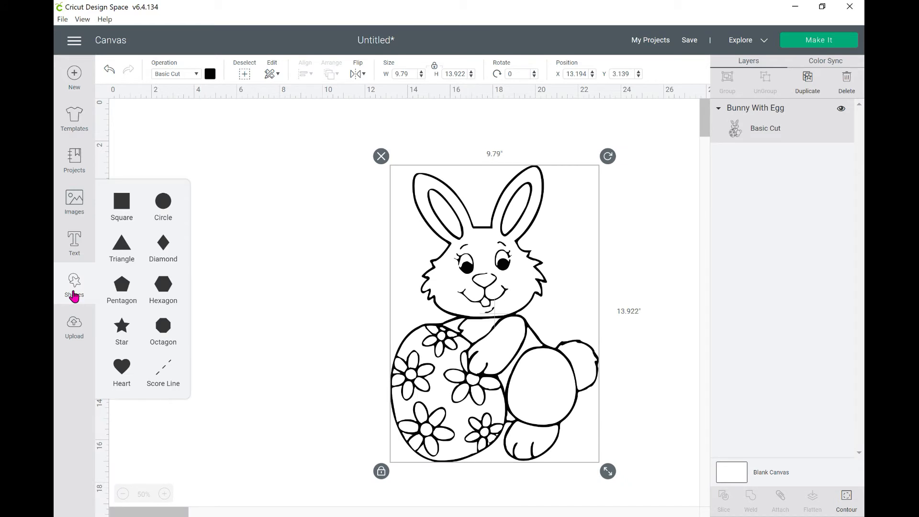
pyautogui.click(122, 202)
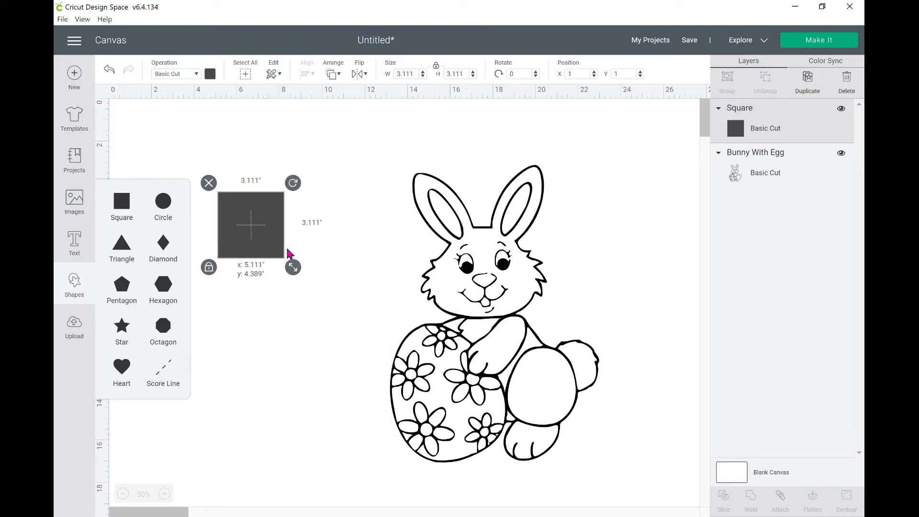
pyautogui.click(435, 65)
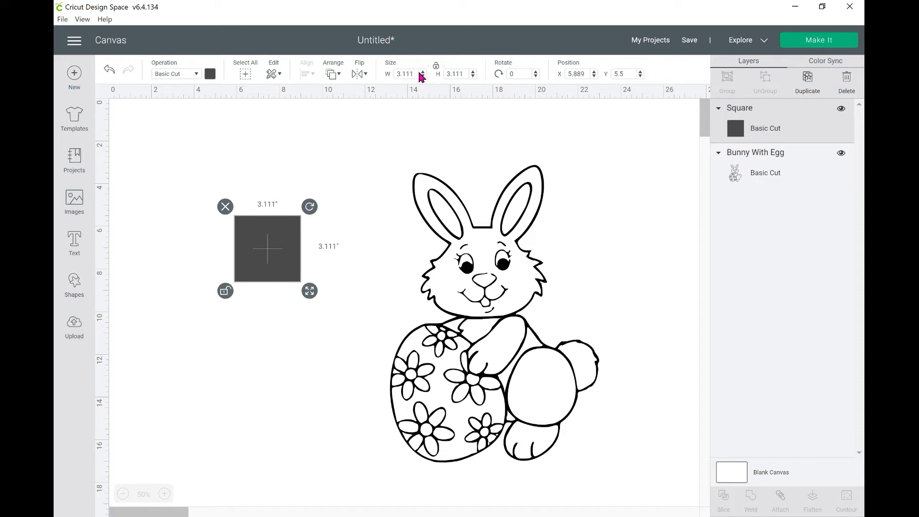
pyautogui.click(411, 74)
pyautogui.write('8.5')
pyautogui.press('Tab')
pyautogui.write('11')
pyautogui.press('Return')
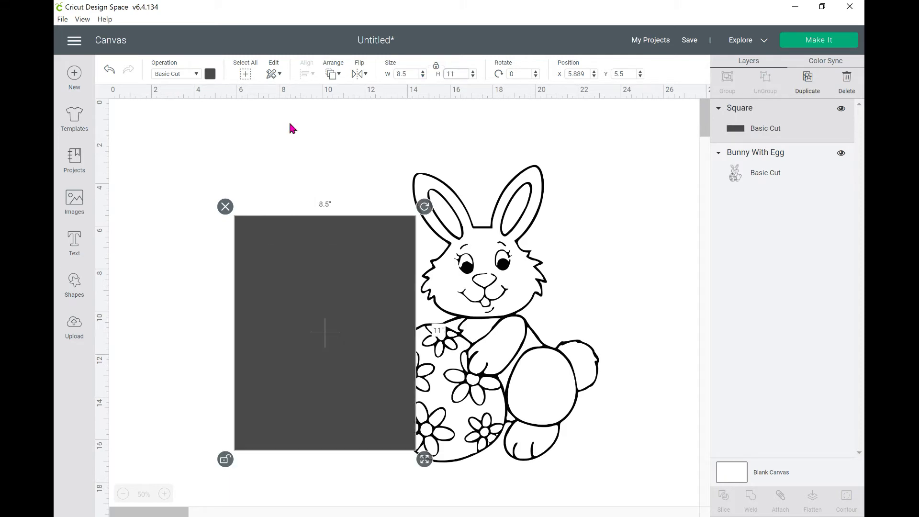
# Recolor the 8.5 by 11 inch rectangle white and send it behind the bunny image.
pyautogui.click(210, 73)
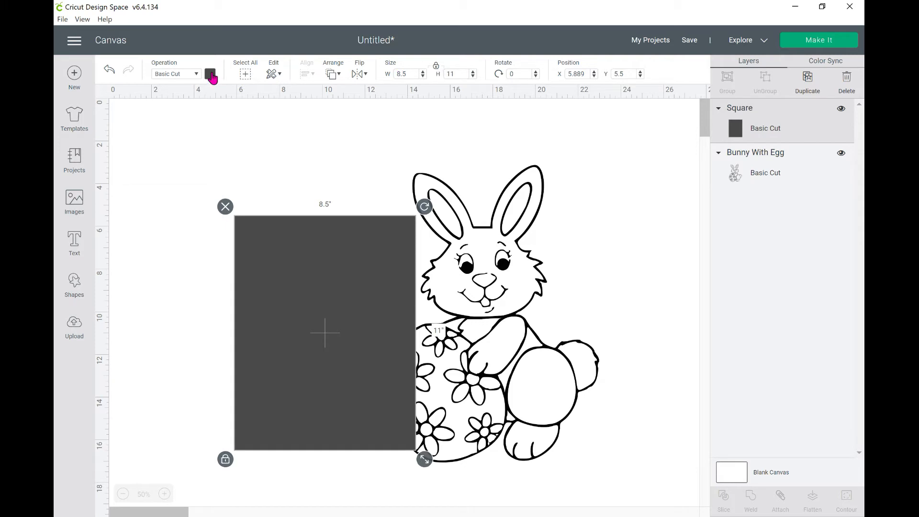
pyautogui.click(223, 191)
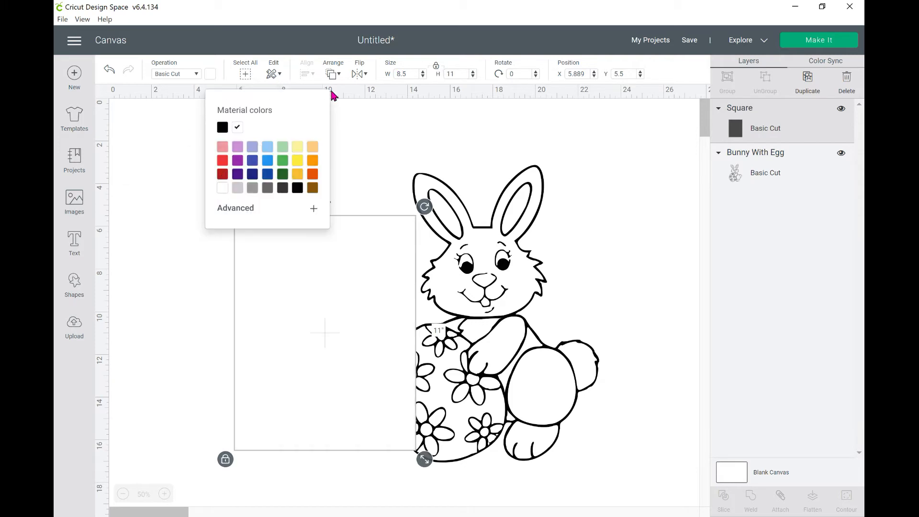
pyautogui.click(333, 76)
pyautogui.click(373, 91)
# Move the bunny onto the white page and shrink it to about 6.1 by 8.7 inches, placed in the page's lower part.
pyautogui.moveTo(496, 259); pyautogui.dragTo(346, 281)
pyautogui.moveTo(457, 493); pyautogui.dragTo(344, 386)
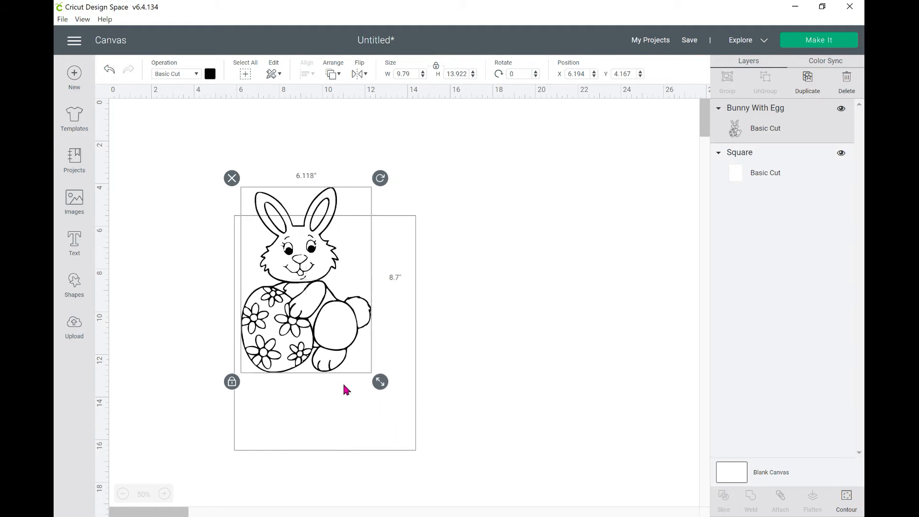
pyautogui.moveTo(296, 327); pyautogui.dragTo(315, 407)
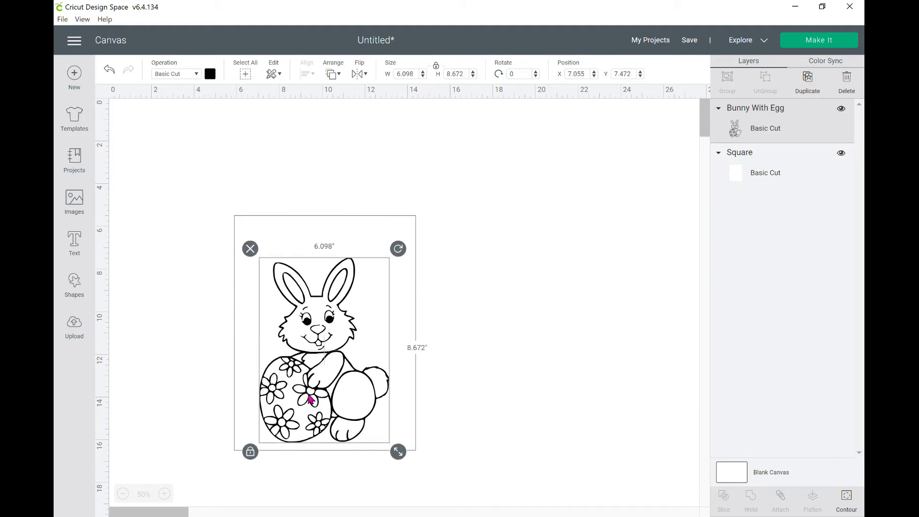
# Change the bunny's operation to Pen, nudge it slightly within the page and check its pen type and color.
pyautogui.click(195, 74)
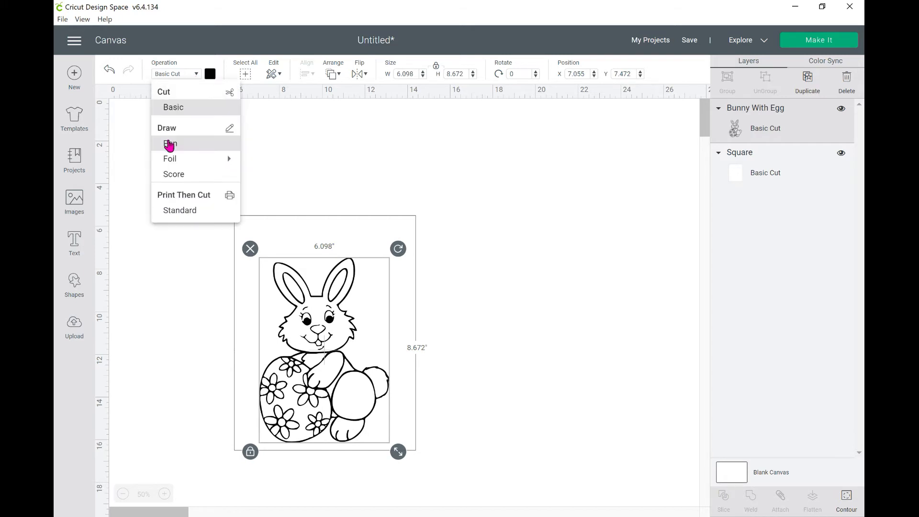
pyautogui.click(169, 143)
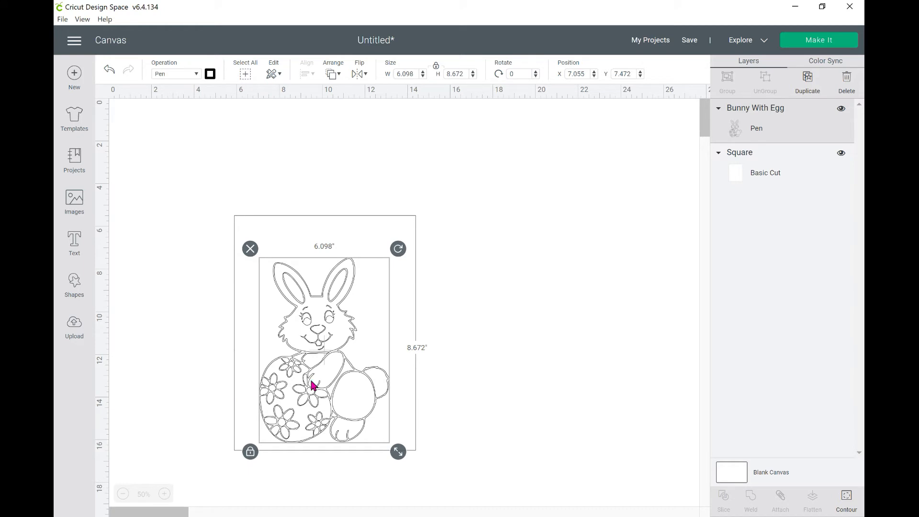
pyautogui.moveTo(312, 385); pyautogui.dragTo(313, 387)
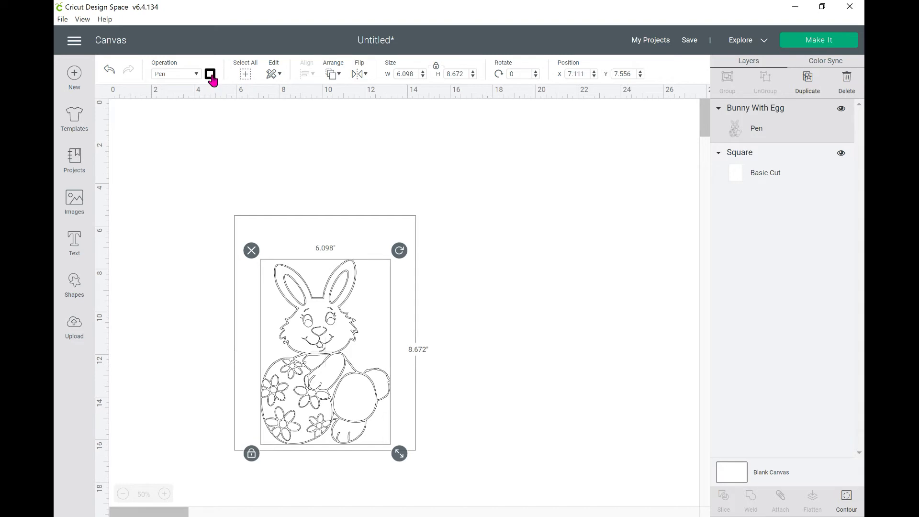
pyautogui.click(210, 74)
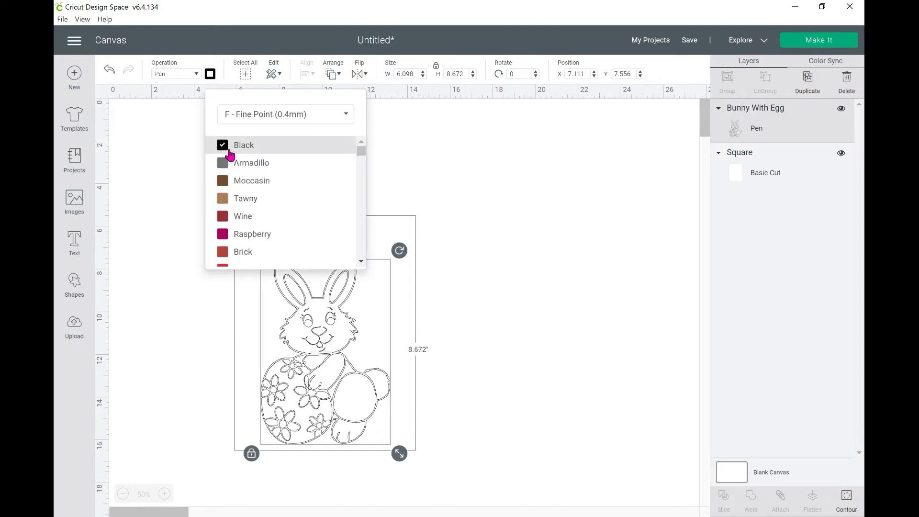
pyautogui.click(149, 219)
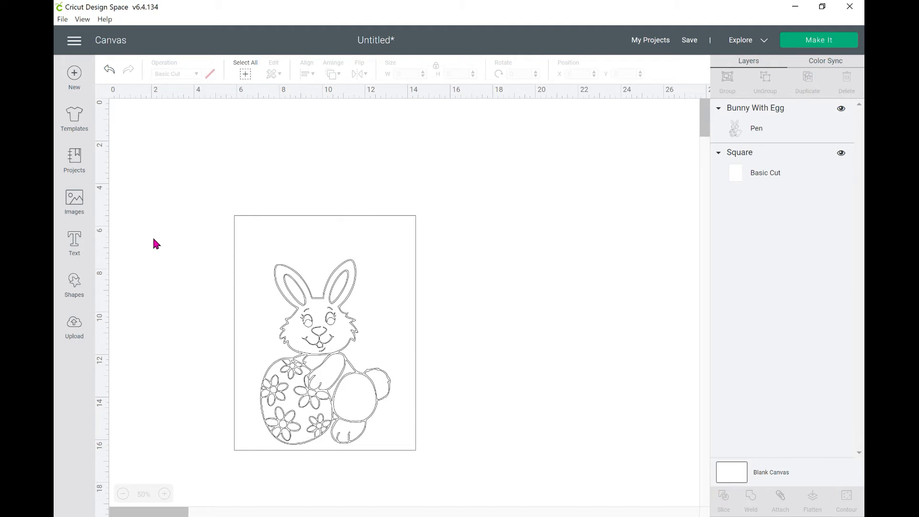
# Add the text "Hoppy Easter" and place it above the bunny's ears within the page.
pyautogui.click(73, 258)
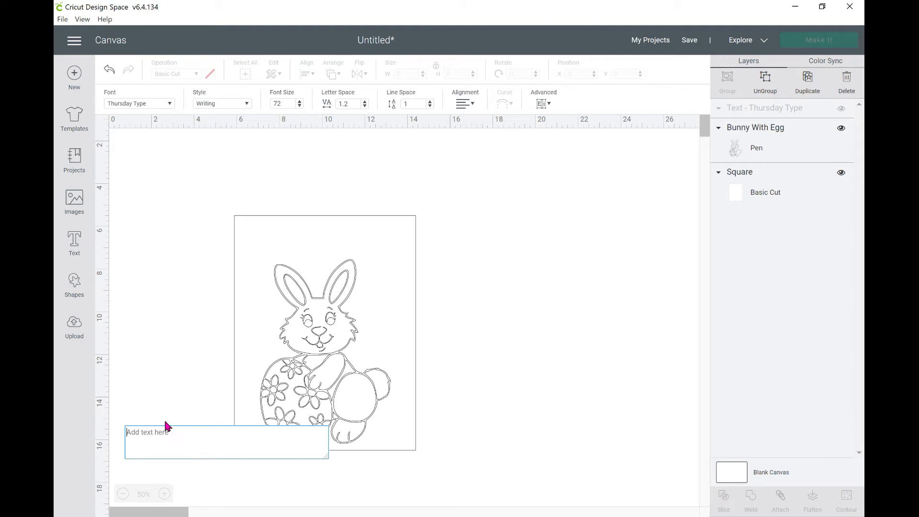
pyautogui.write('Hopp')
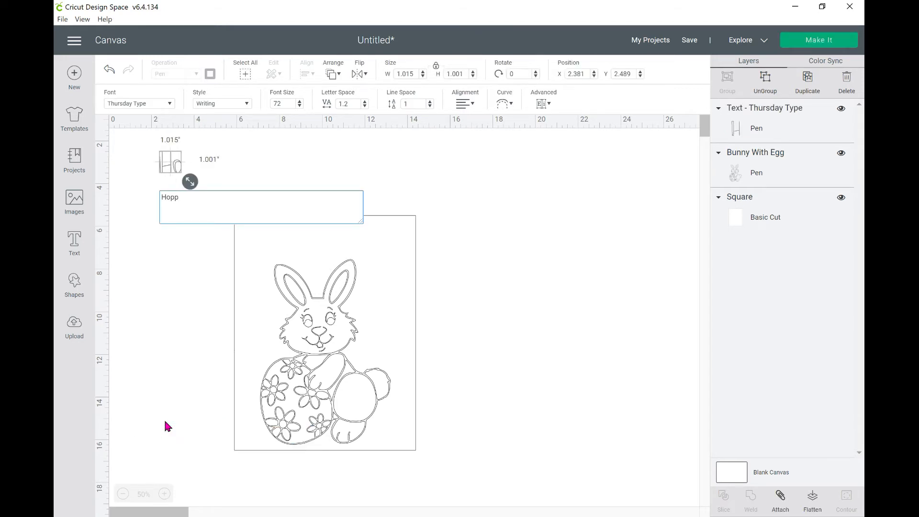
pyautogui.write('y Easter')
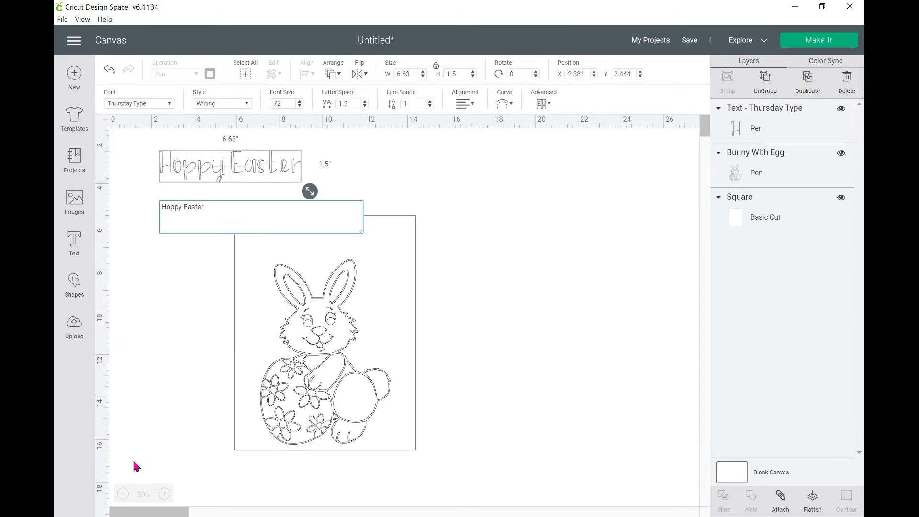
pyautogui.click(153, 340)
pyautogui.moveTo(195, 177); pyautogui.dragTo(286, 244)
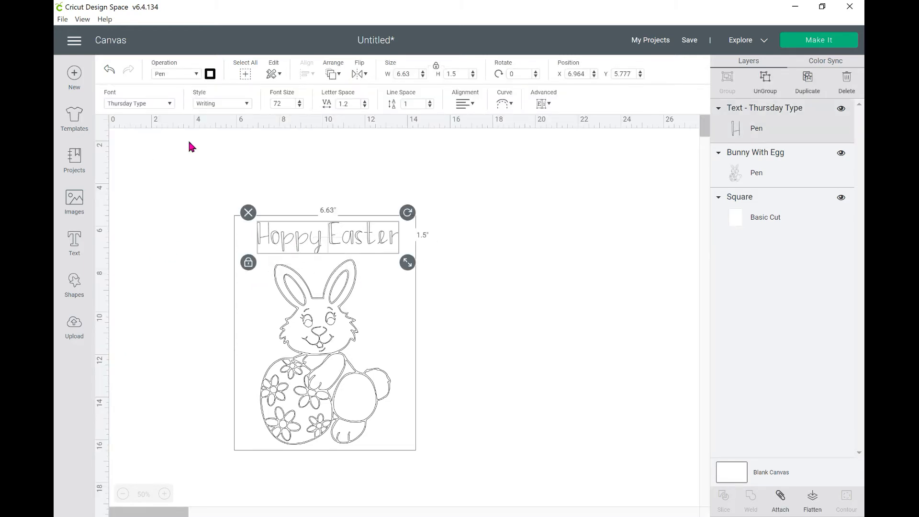
# Filter the font list to Writing fonts and browse the styles available for the "Hoppy Easter" text.
pyautogui.click(170, 108)
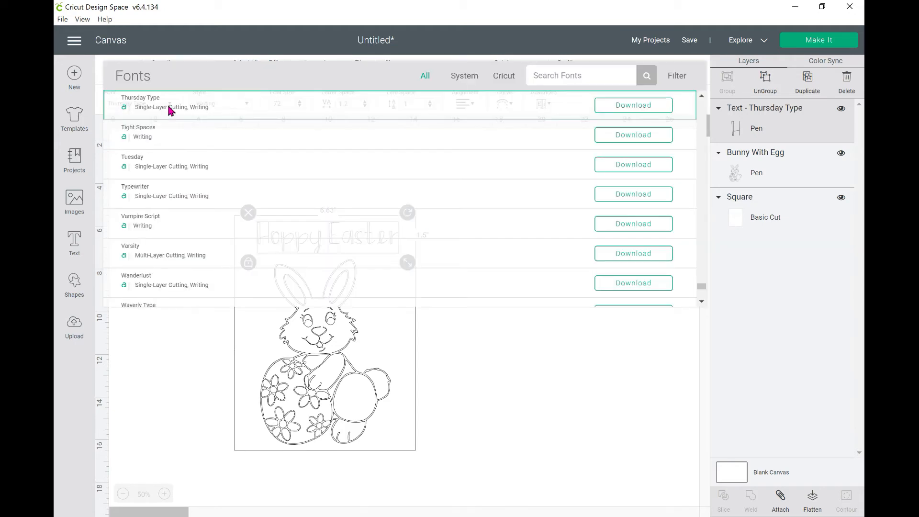
pyautogui.click(675, 78)
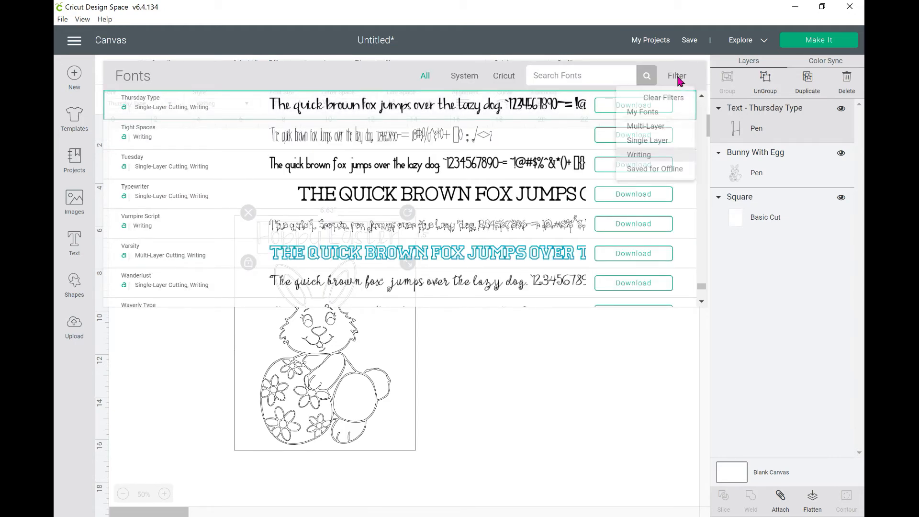
pyautogui.click(634, 160)
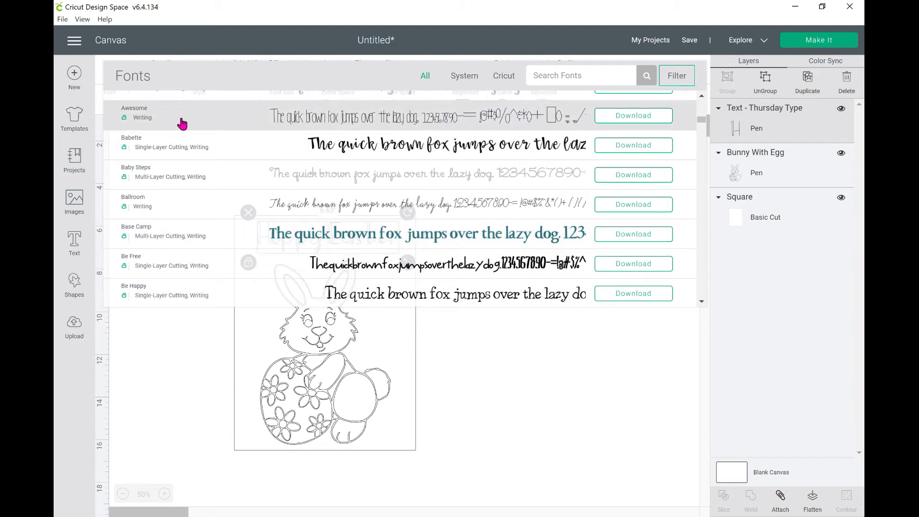
pyautogui.scroll(-5, 703, 287)
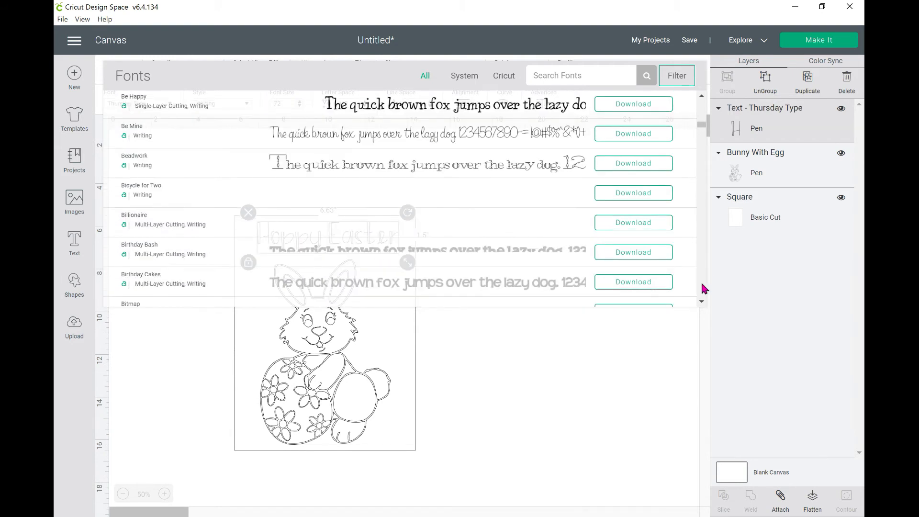
pyautogui.scroll(-7, 703, 288)
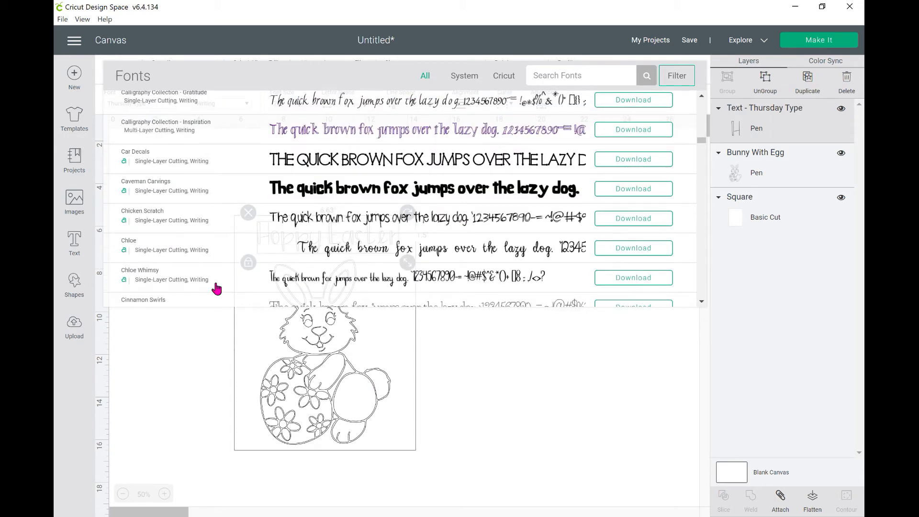
pyautogui.click(545, 376)
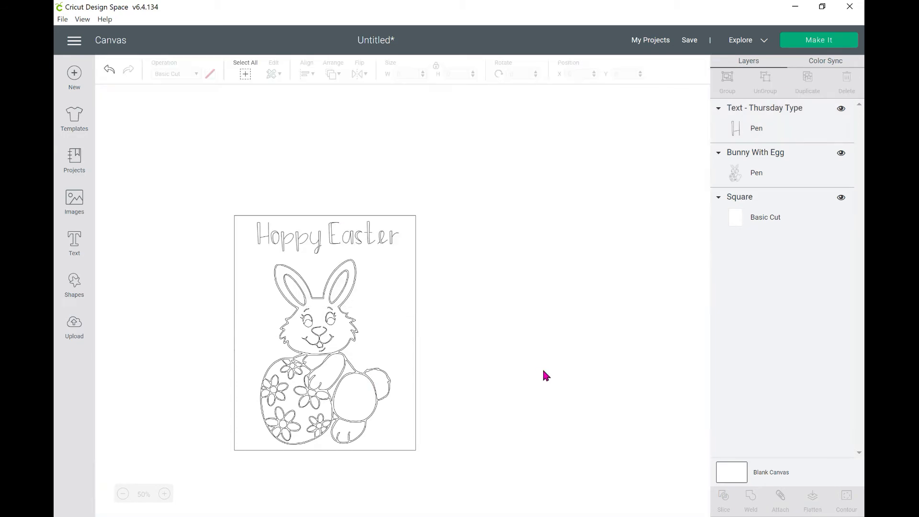
# Select the "Hoppy Easter" text together with the bunny and center them horizontally on each other.
pyautogui.click(392, 234)
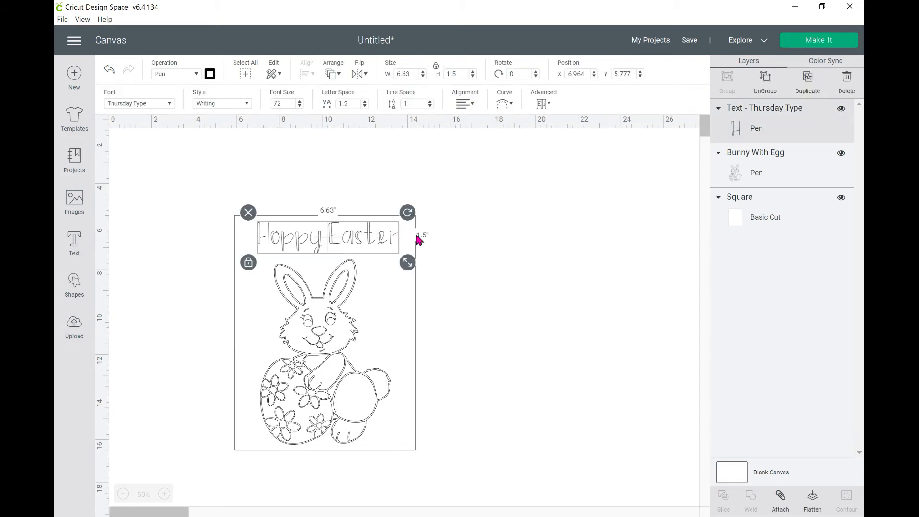
pyautogui.click(498, 258)
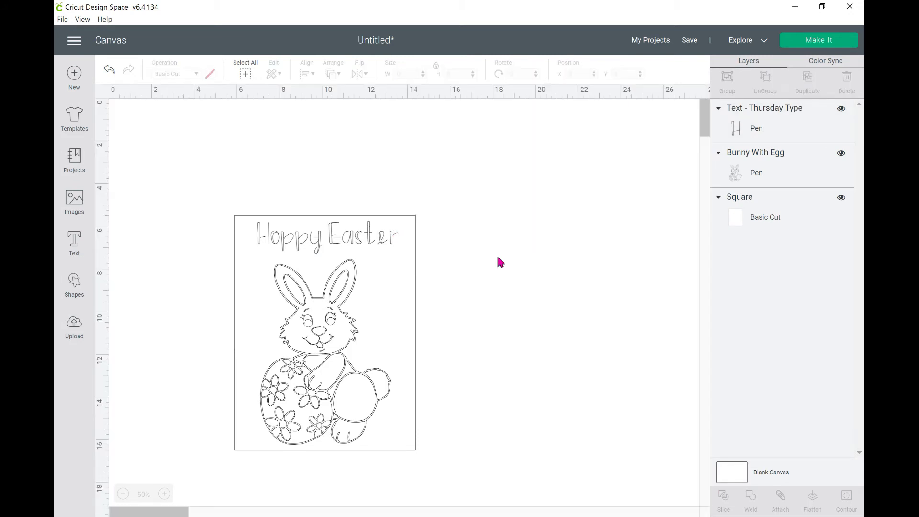
pyautogui.click(382, 245)
pyautogui.click(338, 334)
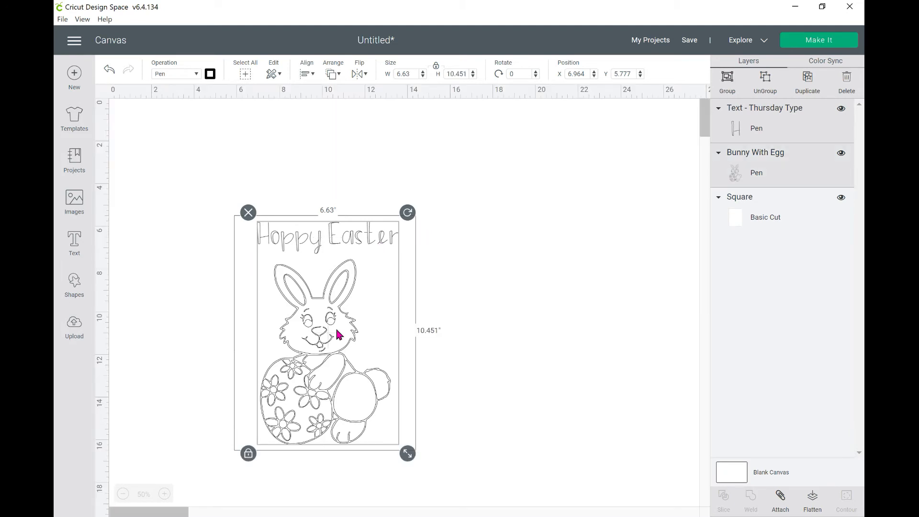
pyautogui.click(307, 75)
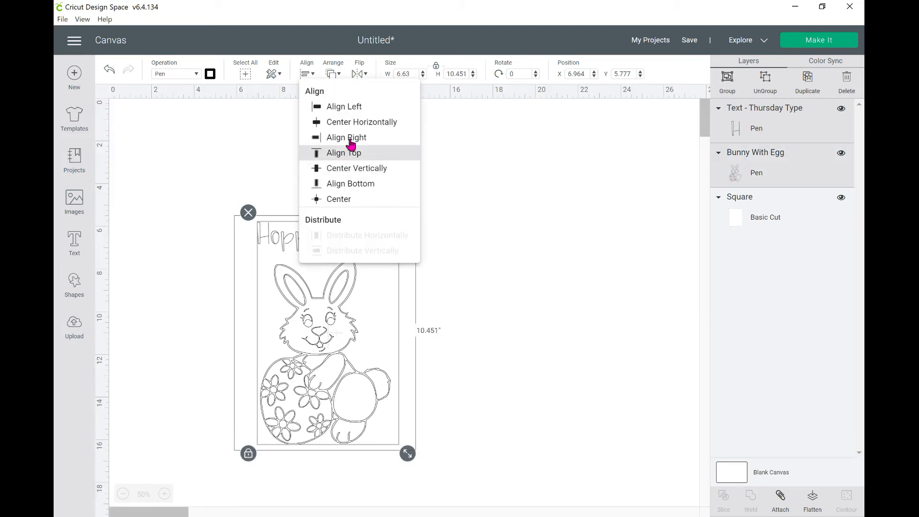
pyautogui.click(376, 125)
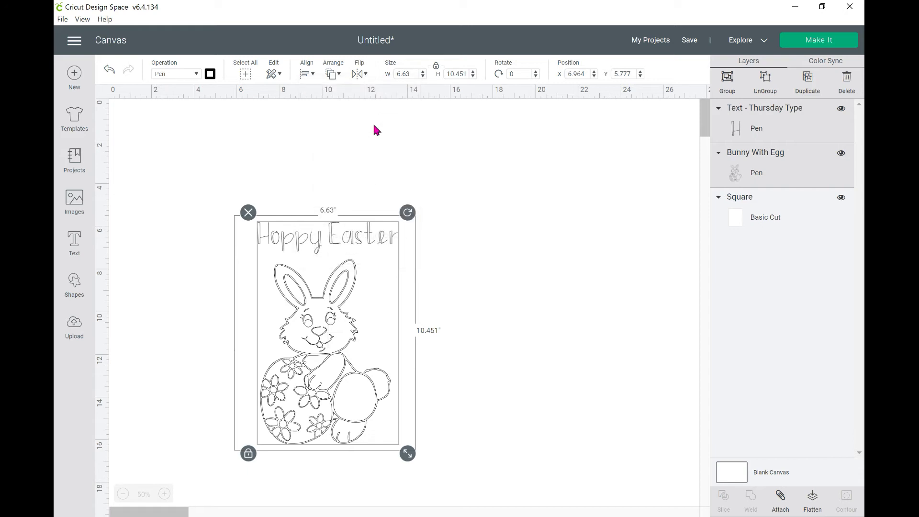
# Delete the white page rectangle behind the text and bunny.
pyautogui.click(409, 374)
pyautogui.press('Delete')
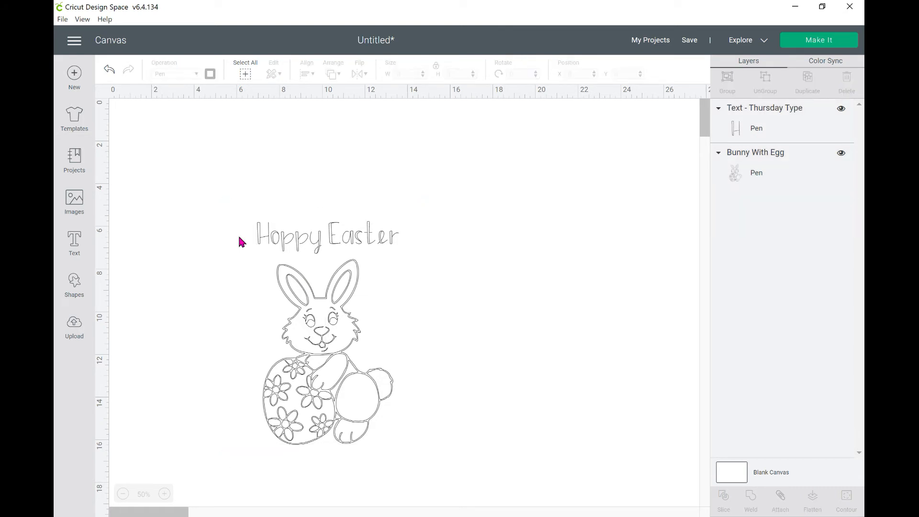
# Attach the "Hoppy Easter" text and the bunny together and move the attached design to about X 10.46, Y 3.64 on the canvas.
pyautogui.moveTo(214, 213); pyautogui.dragTo(394, 388)
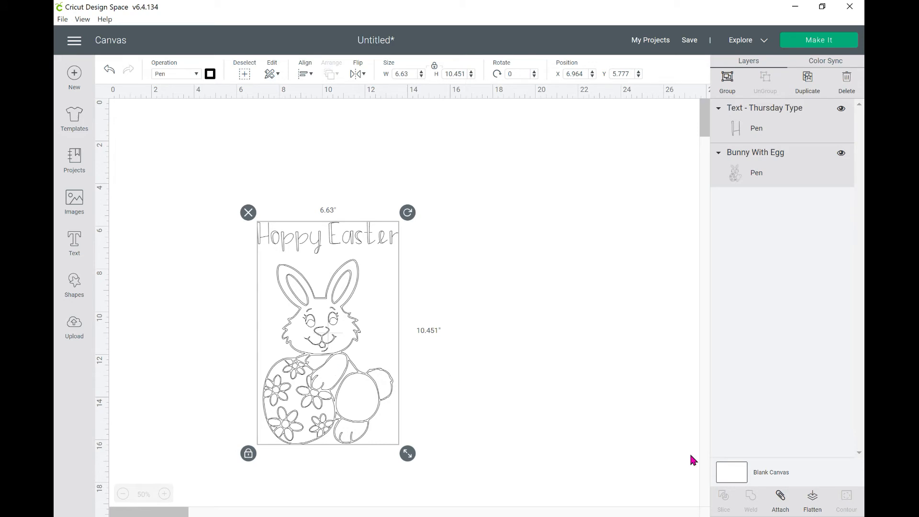
pyautogui.click(783, 505)
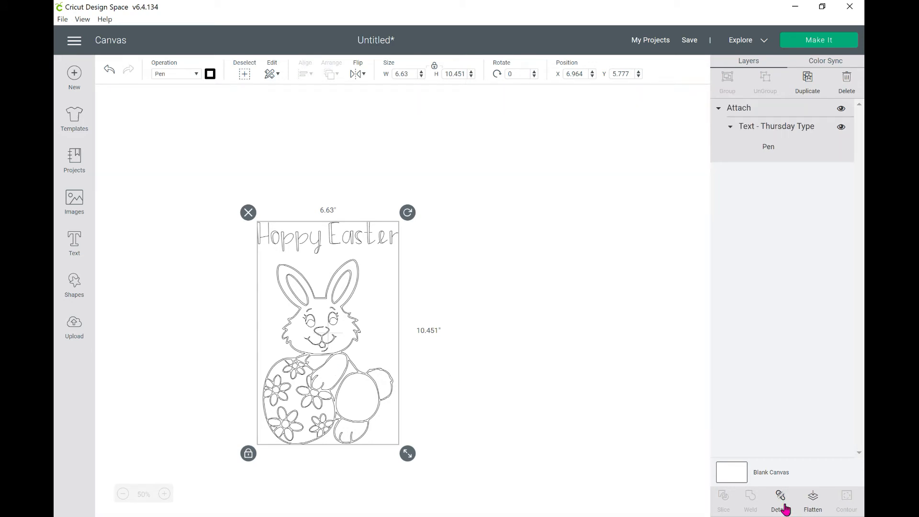
pyautogui.click(538, 432)
pyautogui.moveTo(334, 414); pyautogui.dragTo(409, 369)
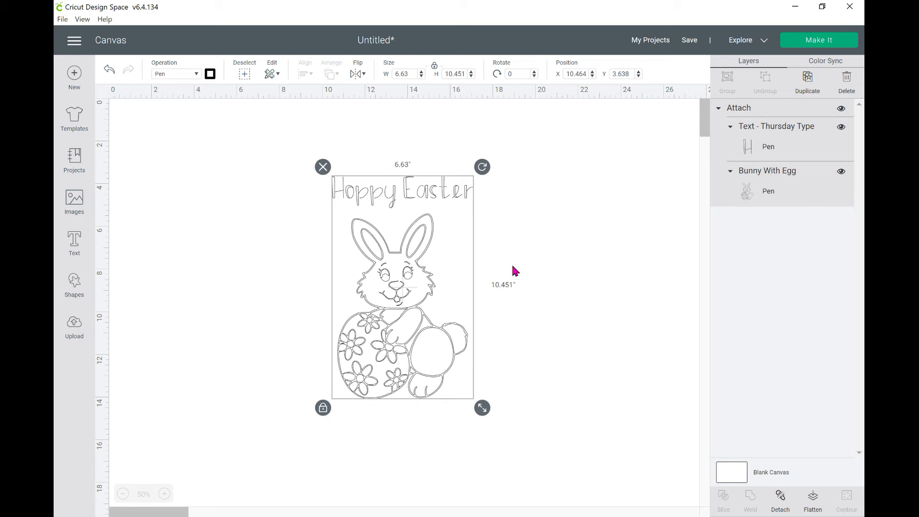
pyautogui.click(577, 248)
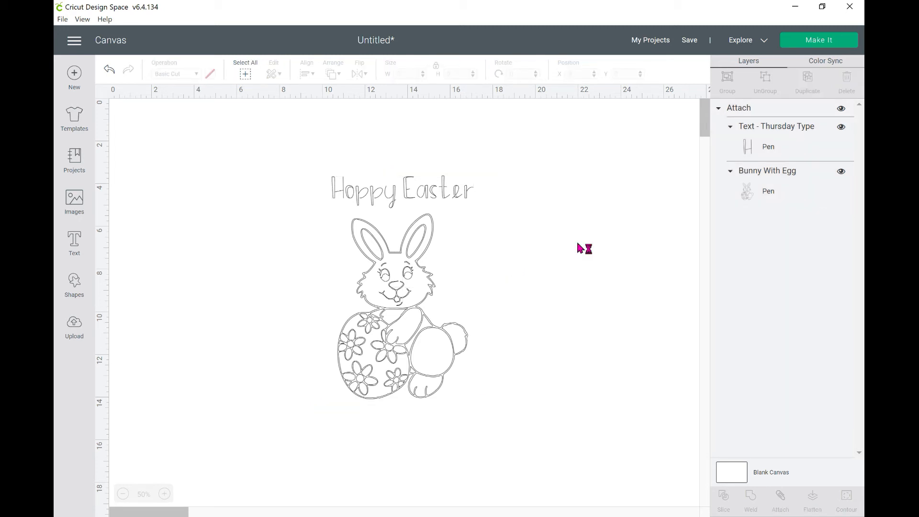
# Send the design to mat preparation and set the material size to 8.5" x 11" (Letter).
pyautogui.click(814, 42)
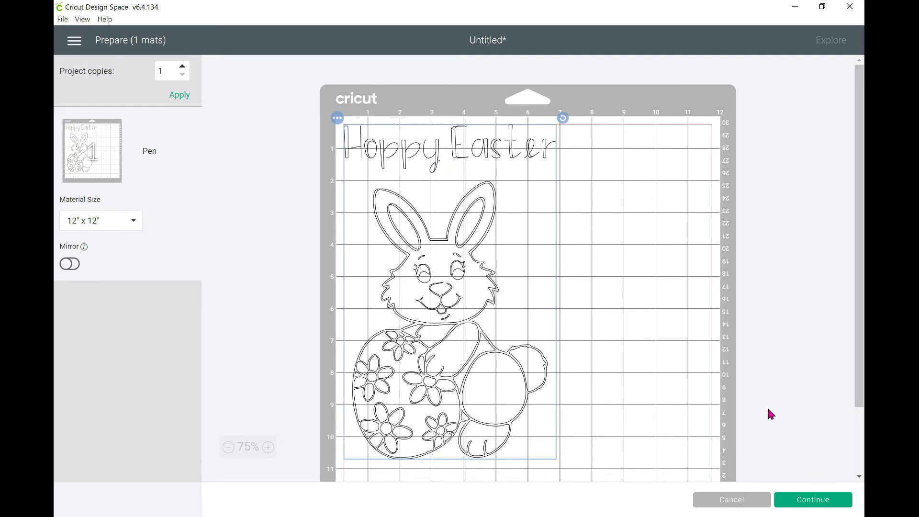
pyautogui.click(92, 222)
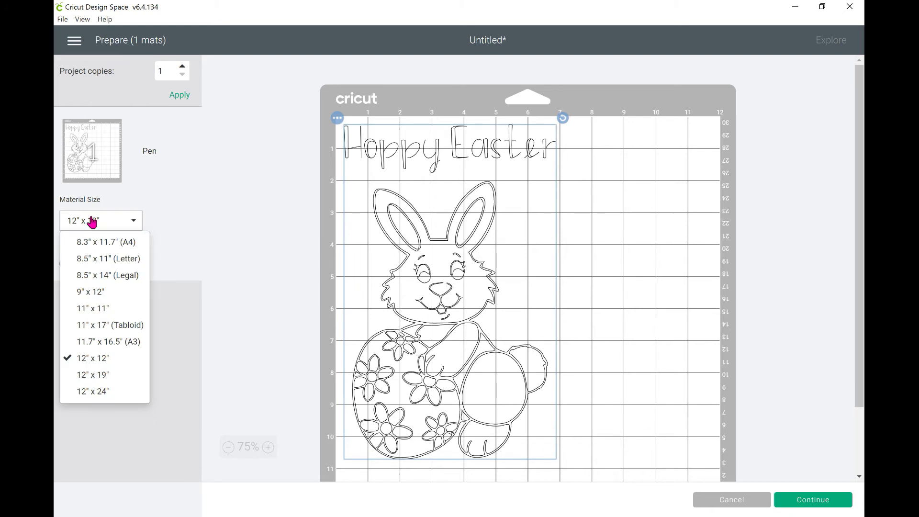
pyautogui.click(94, 261)
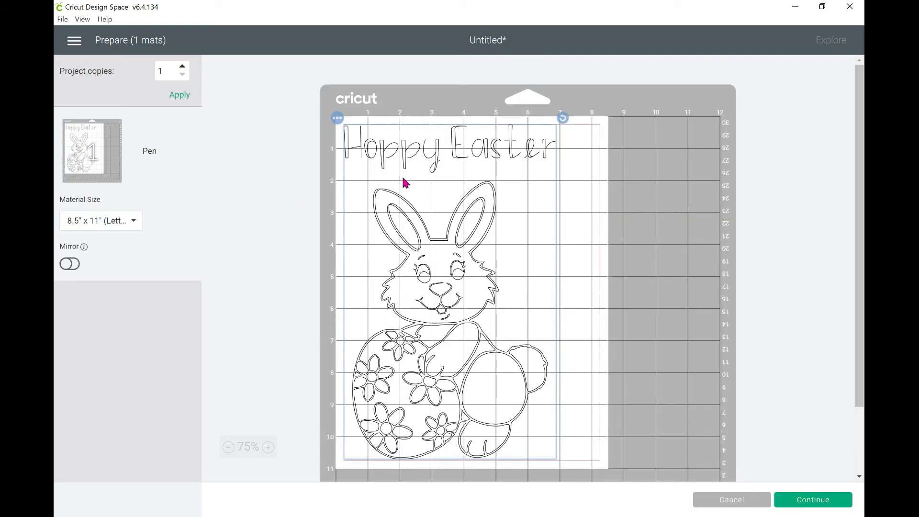
# Center the design horizontally on the letter sheet on the mat and continue to the machine connection stage.
pyautogui.moveTo(417, 260); pyautogui.dragTo(438, 252)
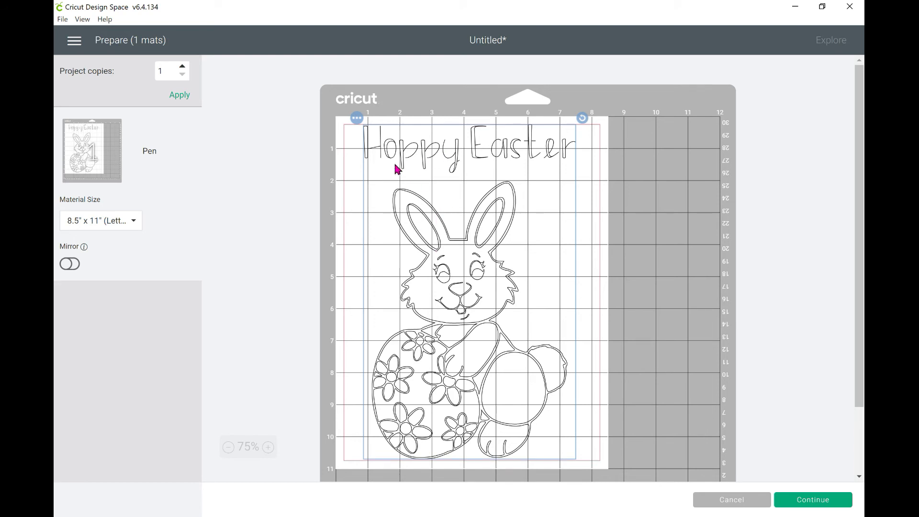
pyautogui.click(772, 243)
pyautogui.click(821, 498)
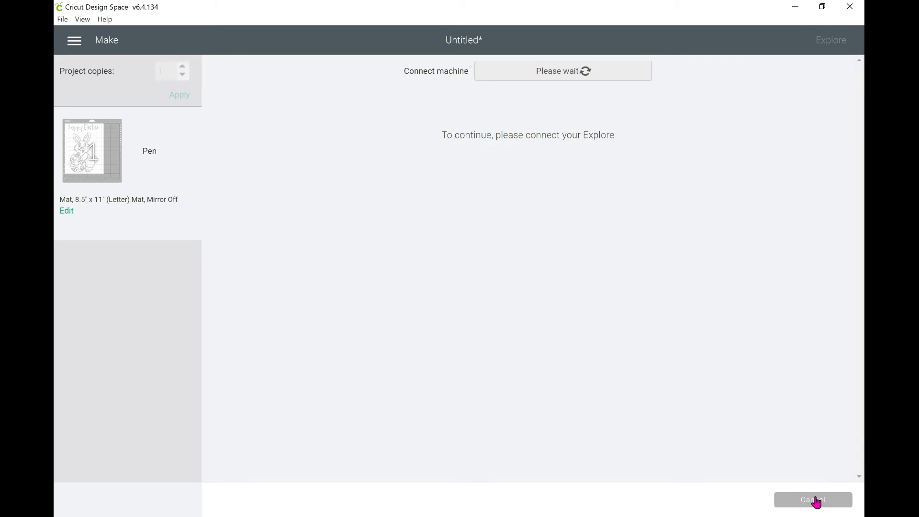